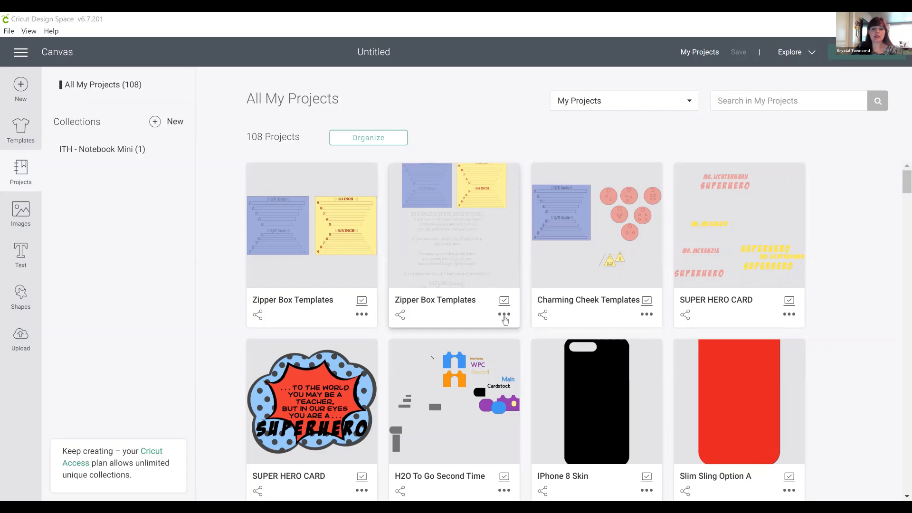
Step: Open the Zipper Box Templates project containing the instruction text on the canvas and delete the instruction text block
{"action": "left_click", "coordinate": [494, 291]}
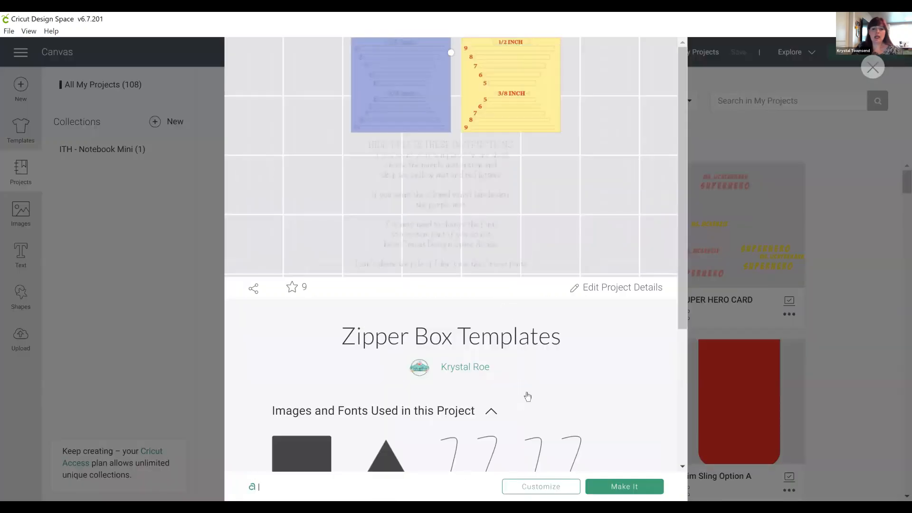
{"action": "left_click", "coordinate": [507, 243]}
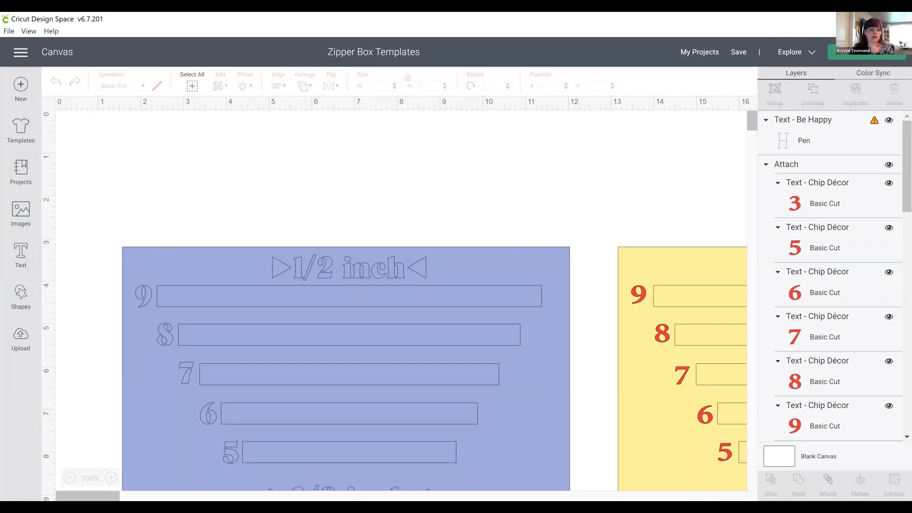
{"action": "left_click", "coordinate": [70, 479]}
{"action": "left_click", "coordinate": [70, 479]}
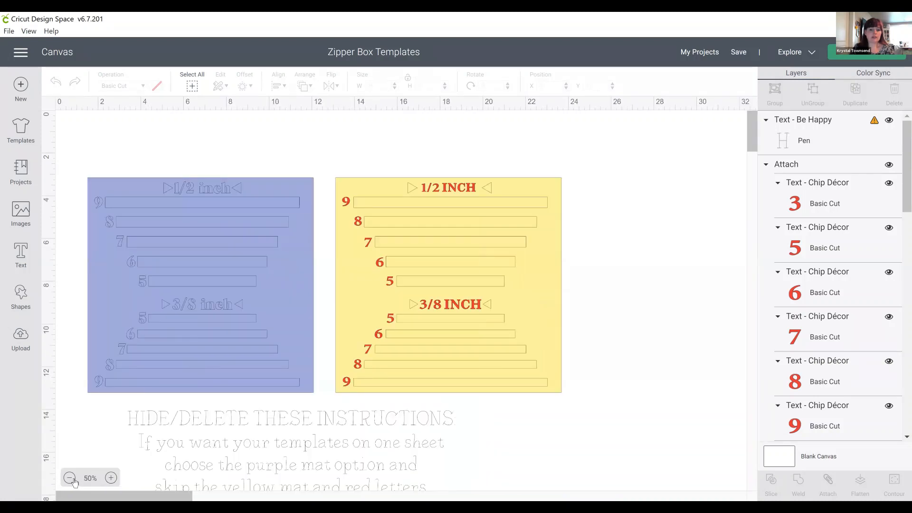
{"action": "left_click", "coordinate": [71, 479]}
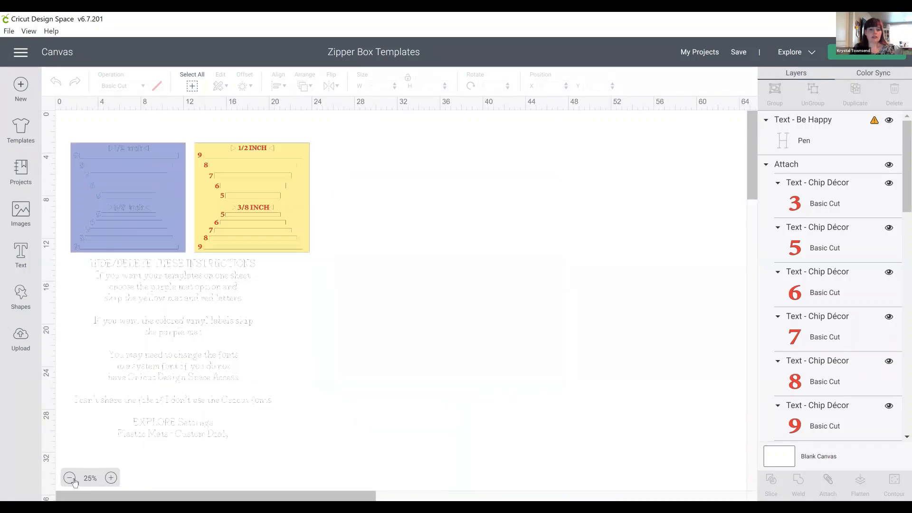
{"action": "left_click", "coordinate": [153, 370]}
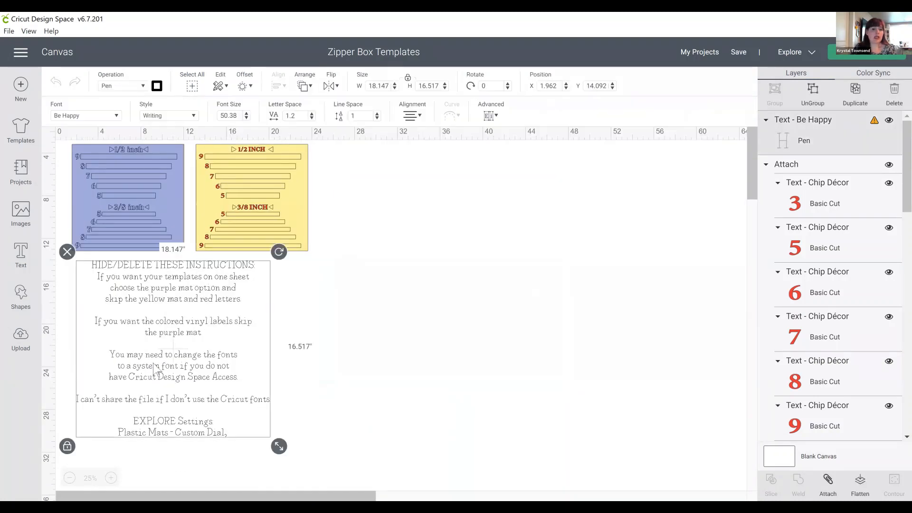
{"action": "left_click", "coordinate": [67, 252]}
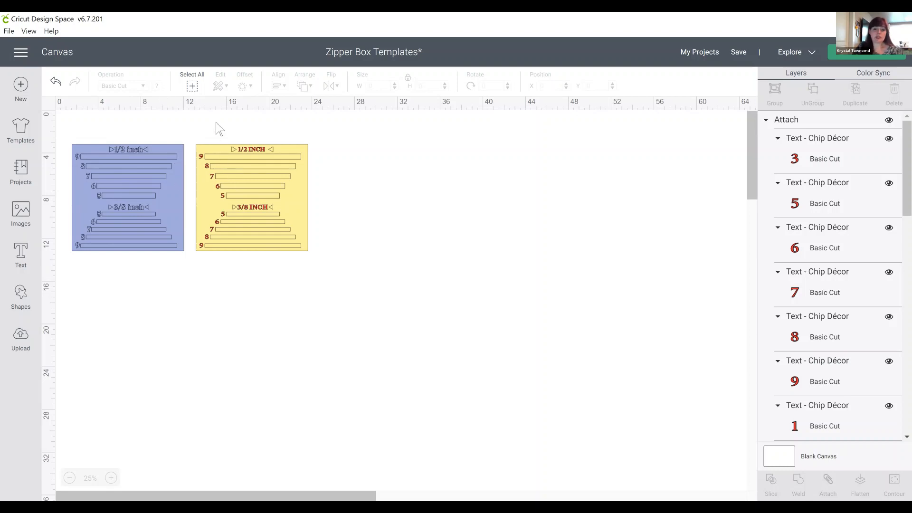
Step: Delete the red number and title labels and the yellow template, keeping only the purple template
{"action": "left_click", "coordinate": [206, 150]}
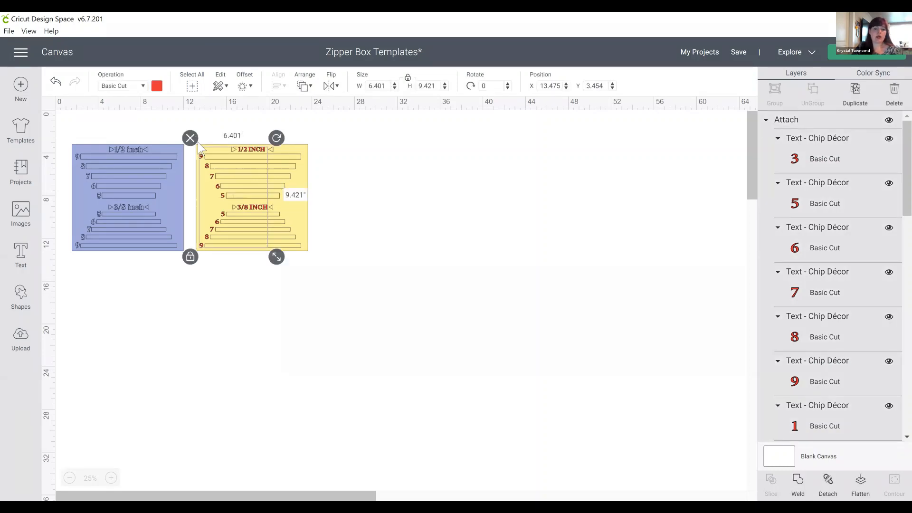
{"action": "left_click", "coordinate": [196, 139]}
{"action": "left_click", "coordinate": [198, 150]}
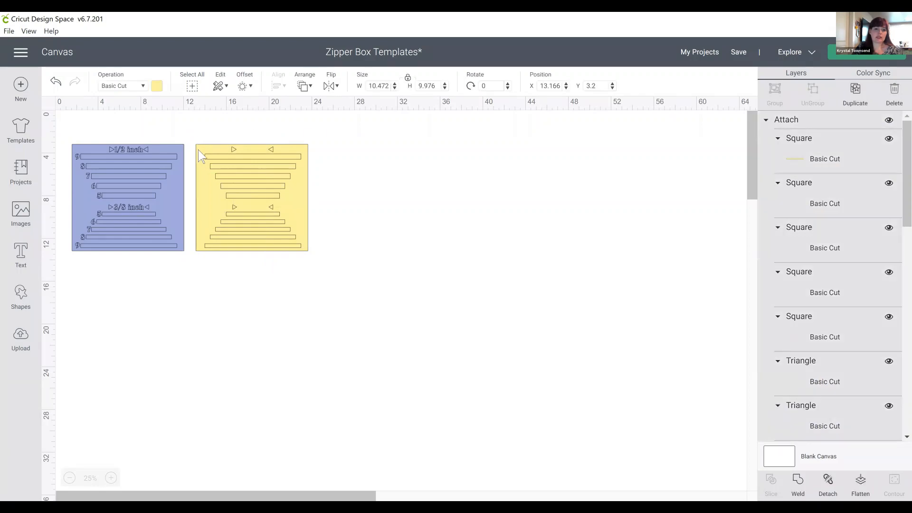
{"action": "left_click", "coordinate": [187, 136]}
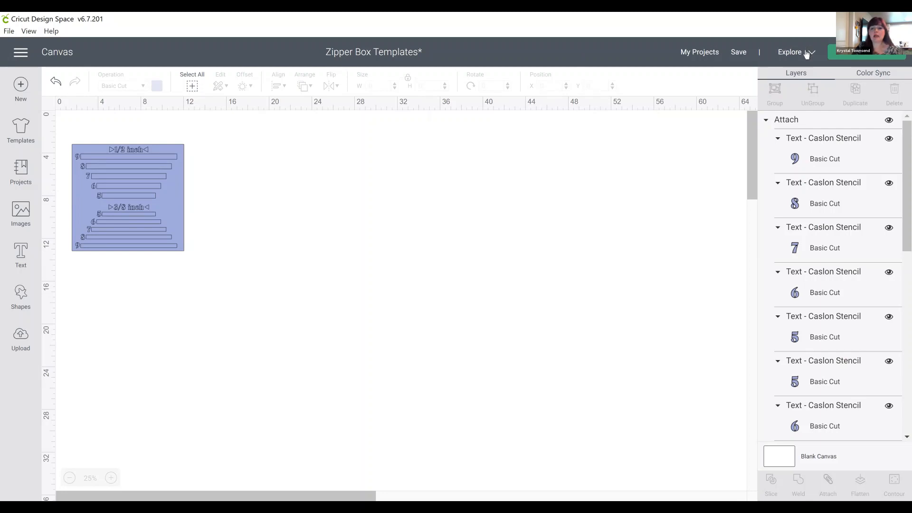
Step: Proceed with the purple template through mat preparation to the base material stage and open the custom material settings
{"action": "left_click", "coordinate": [846, 58]}
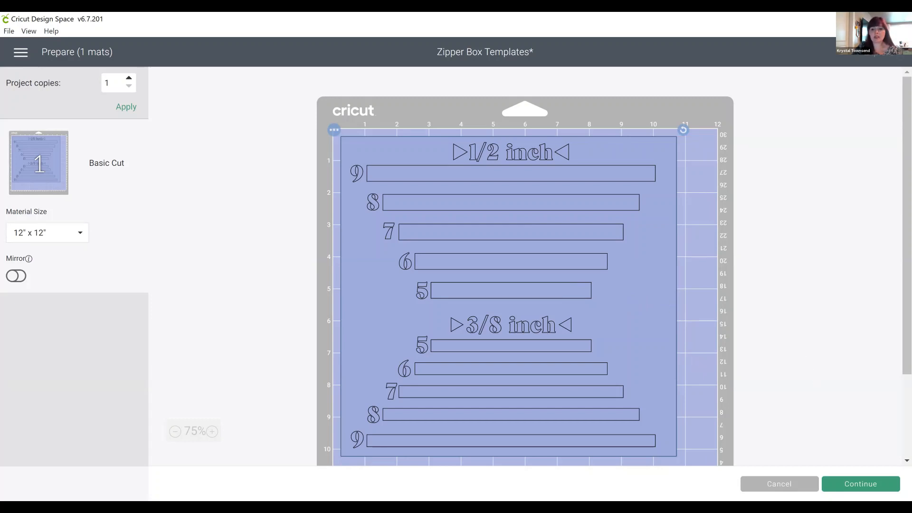
{"action": "left_click", "coordinate": [855, 491]}
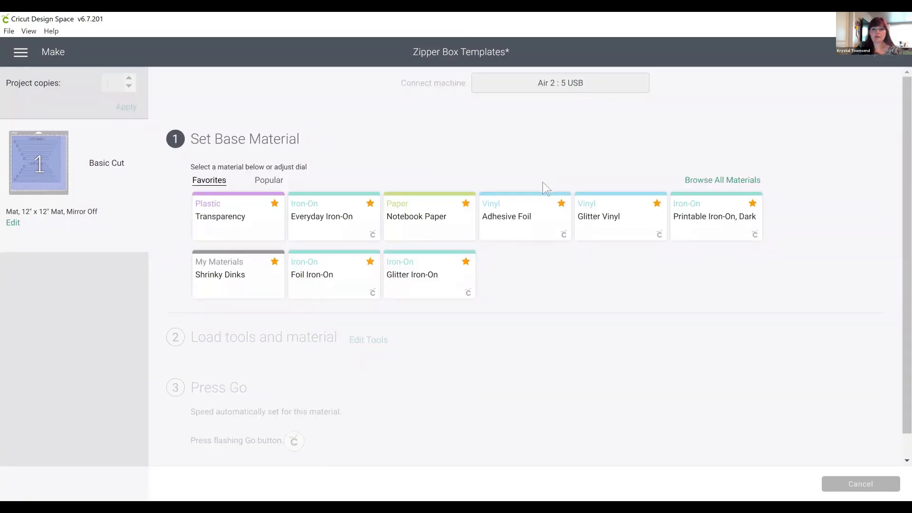
{"action": "left_click", "coordinate": [731, 183]}
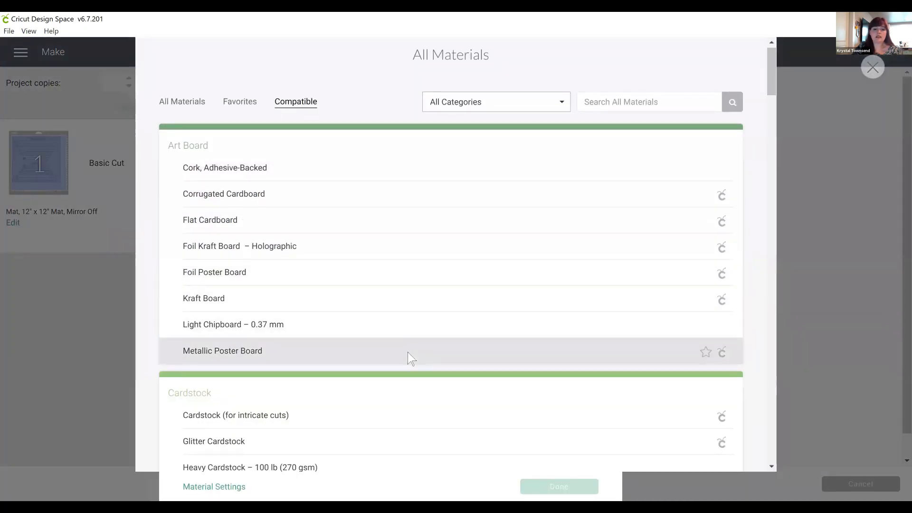
{"action": "scroll", "coordinate": [408, 353], "scroll_direction": "down", "scroll_amount": 1}
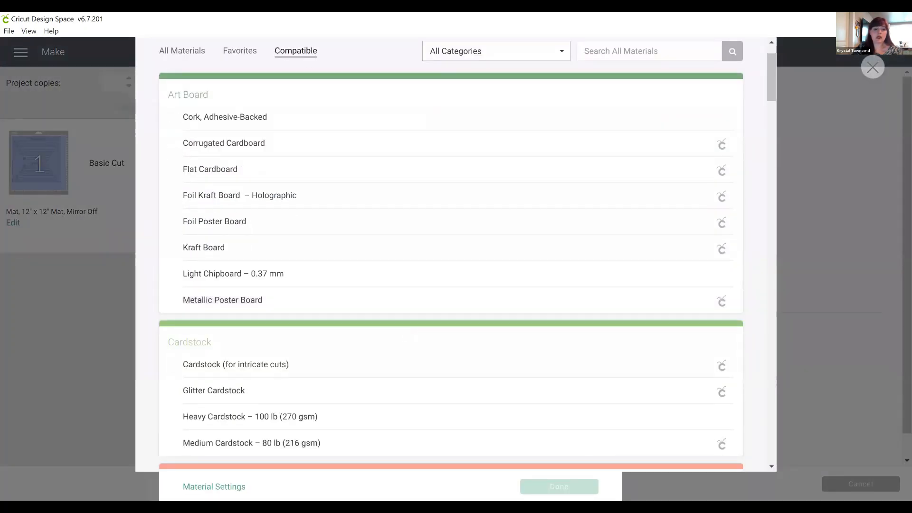
{"action": "left_click", "coordinate": [221, 488]}
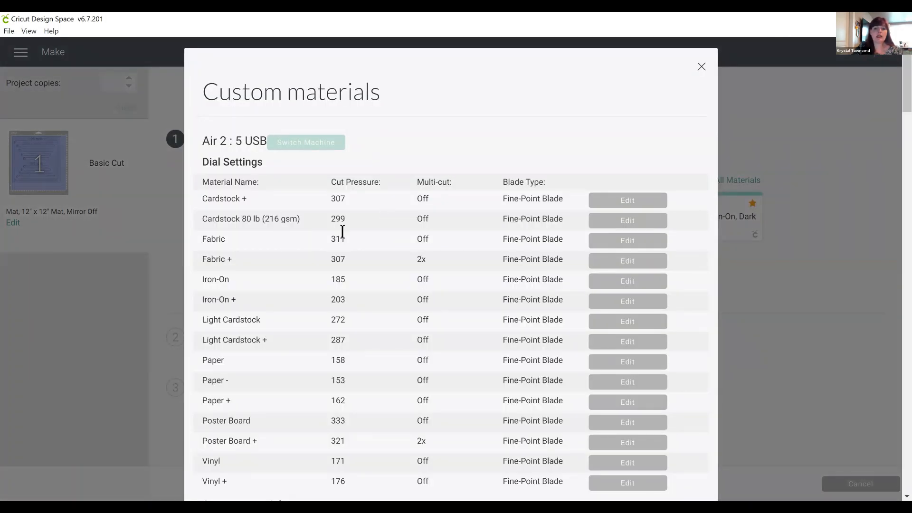
Step: Create and save a new custom material named "DT Mats for Templates"
{"action": "scroll", "coordinate": [347, 275], "scroll_direction": "down", "scroll_amount": 8}
{"action": "scroll", "coordinate": [348, 275], "scroll_direction": "down", "scroll_amount": 20}
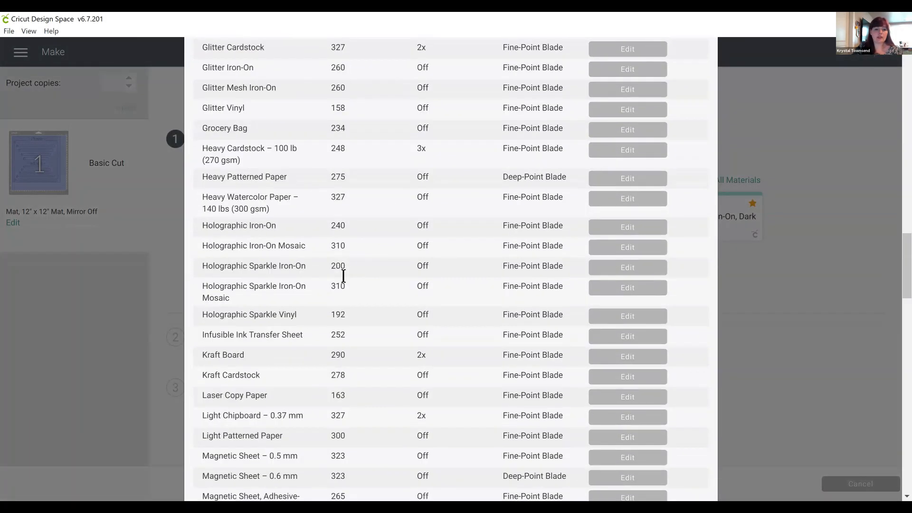
{"action": "left_click", "coordinate": [251, 438]}
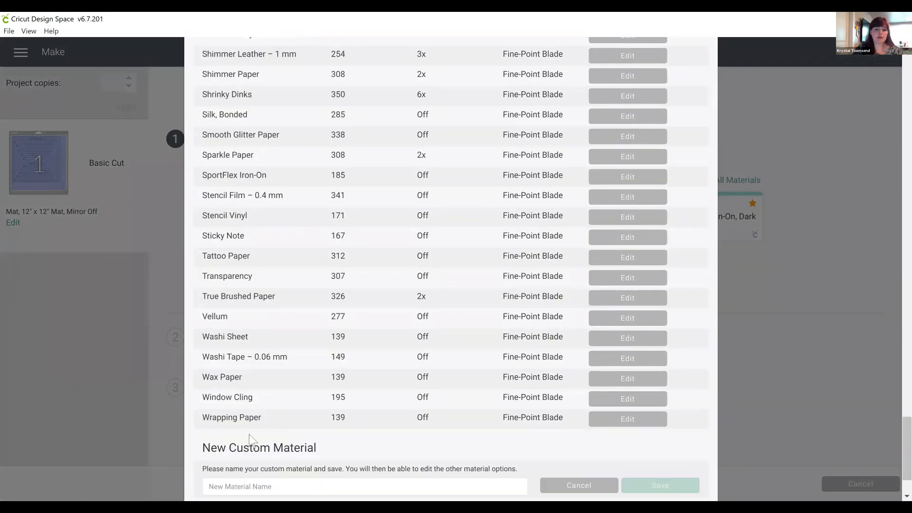
{"action": "left_click", "coordinate": [262, 486]}
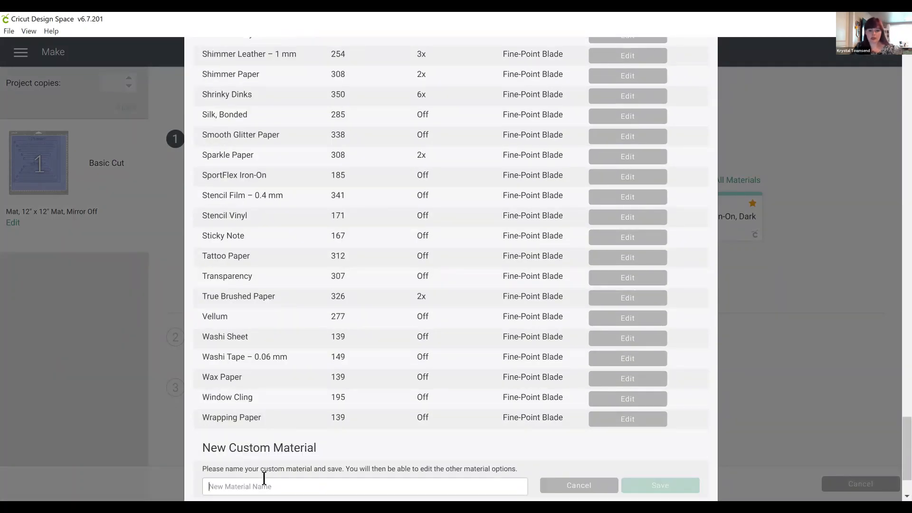
{"action": "type", "text": "DT M"}
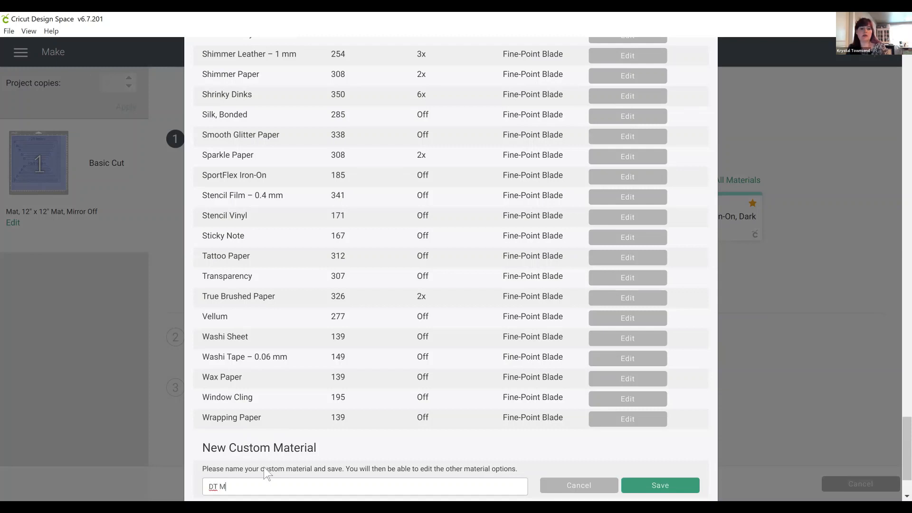
{"action": "type", "text": "ats for Templates"}
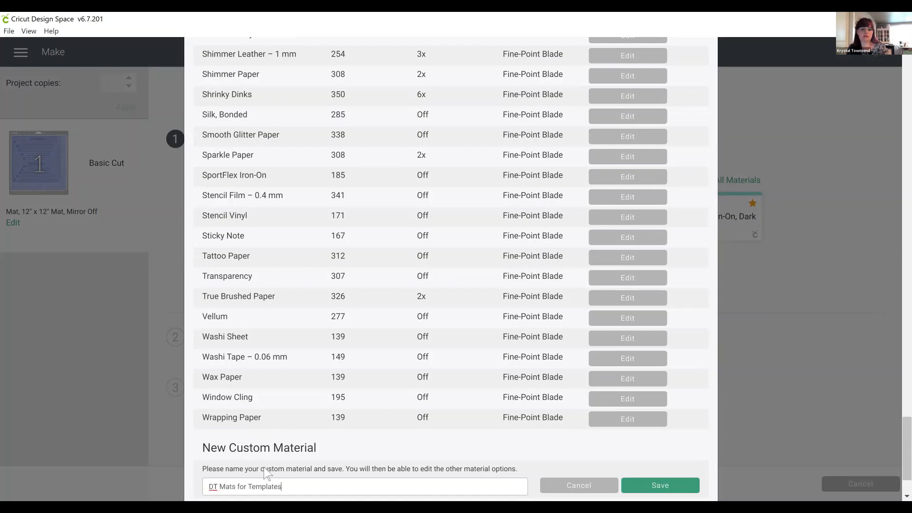
{"action": "left_click", "coordinate": [658, 485]}
Step: Set the DT Mats for Templates material to cut pressure 350 and multi-cut 7x, save it, and close the custom materials
{"action": "scroll", "coordinate": [341, 131], "scroll_direction": "up", "scroll_amount": 6}
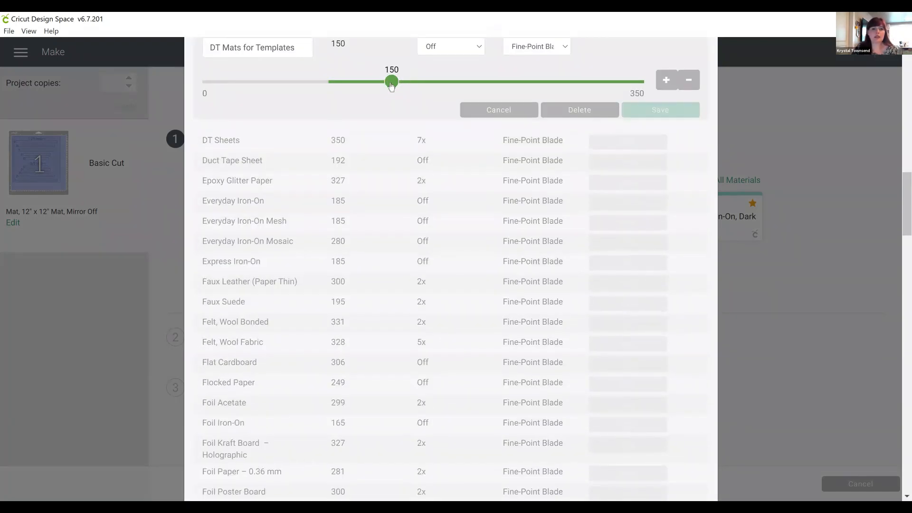
{"action": "left_click_drag", "start_coordinate": [393, 85], "coordinate": [648, 90]}
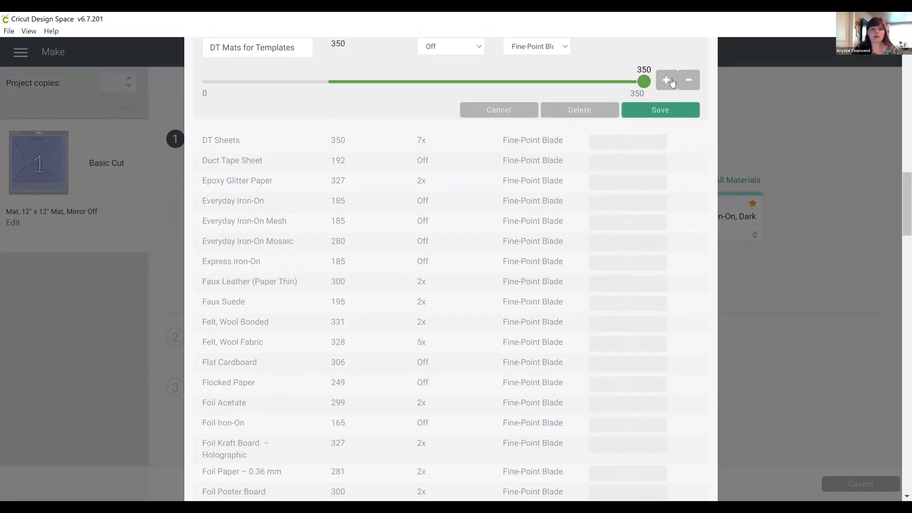
{"action": "left_click", "coordinate": [463, 48]}
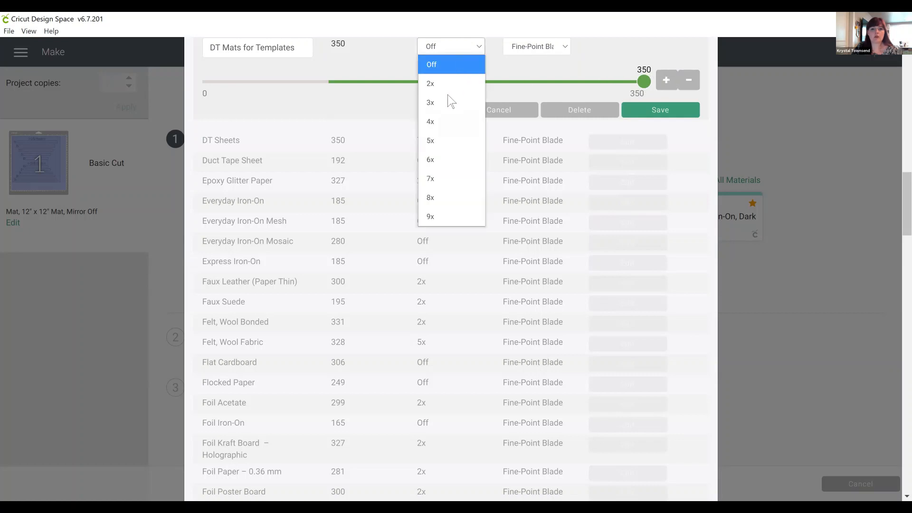
{"action": "left_click", "coordinate": [435, 179]}
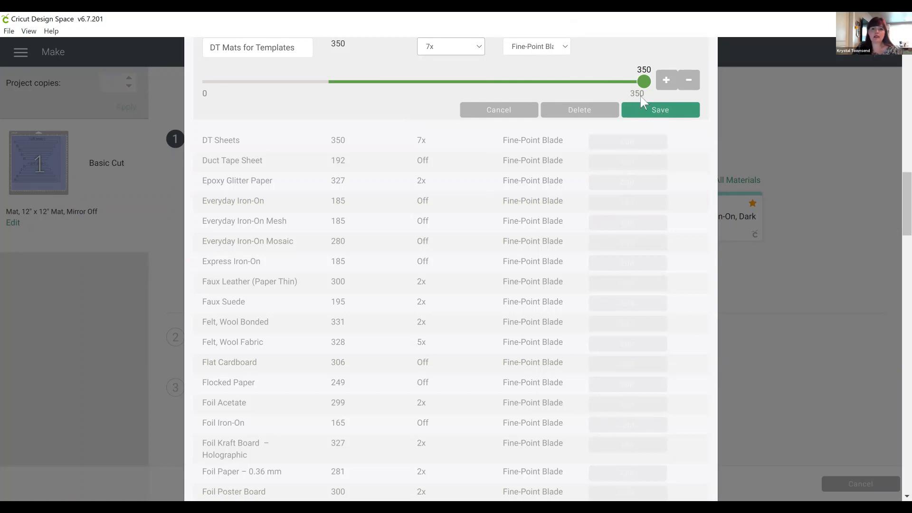
{"action": "left_click", "coordinate": [653, 114]}
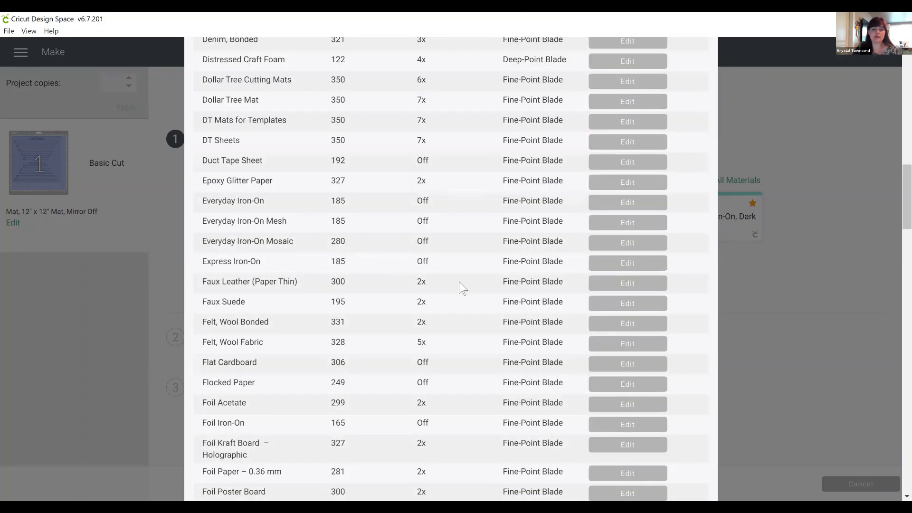
{"action": "scroll", "coordinate": [493, 228], "scroll_direction": "up", "scroll_amount": 14}
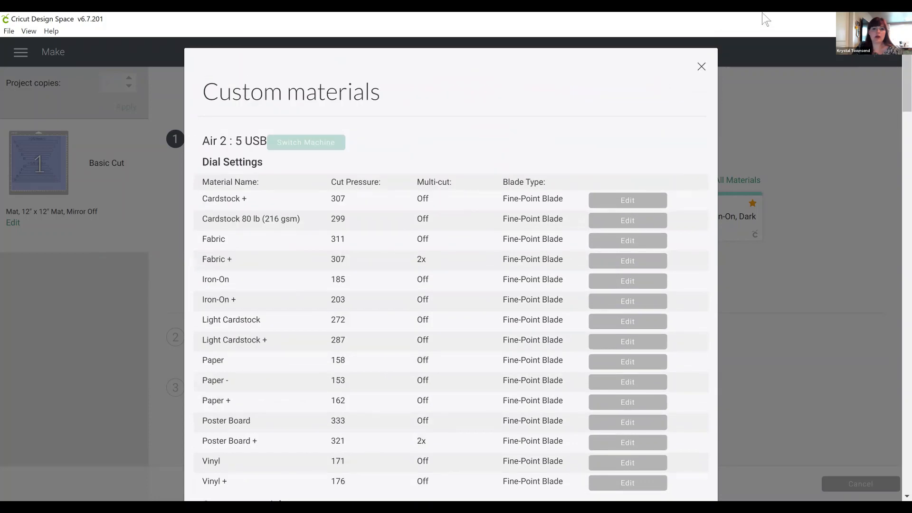
{"action": "left_click", "coordinate": [702, 67]}
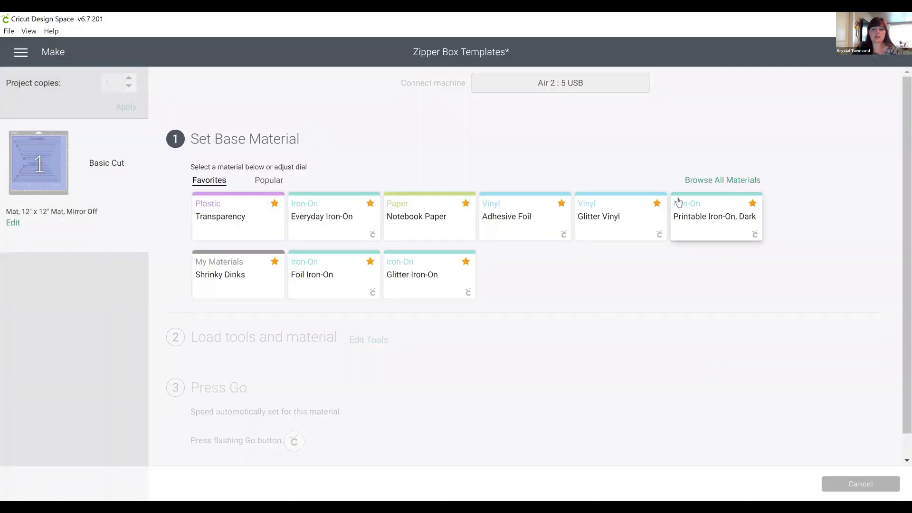
Step: Search all materials for "DT" and set DT Mats for Templates as the base material
{"action": "left_click", "coordinate": [706, 181]}
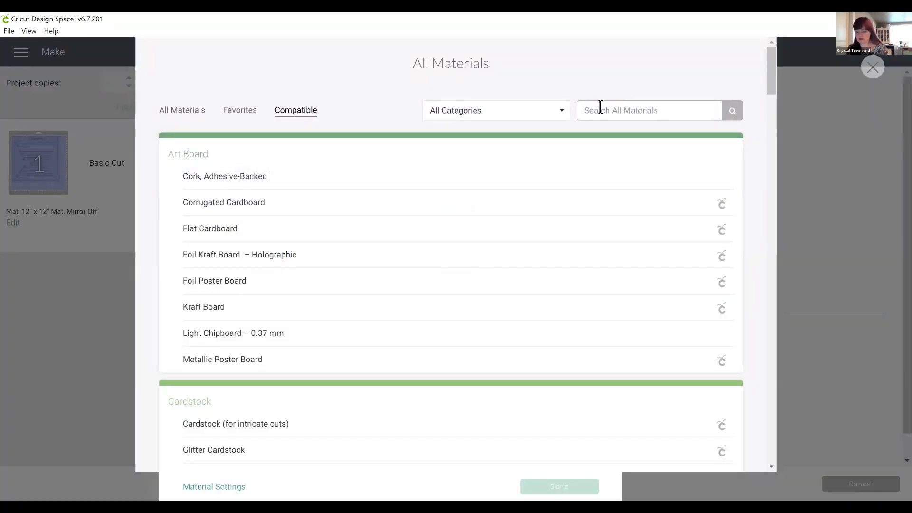
{"action": "type", "text": "DT"}
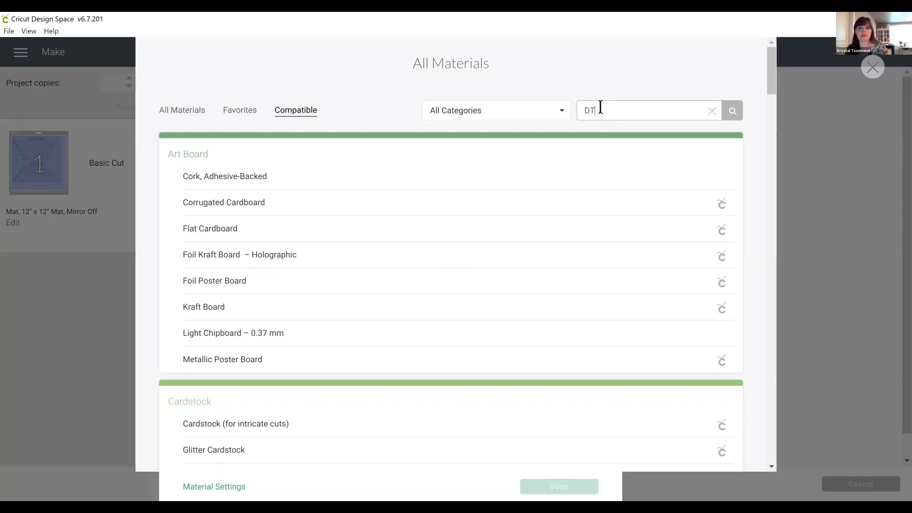
{"action": "type", "text": " cutting"}
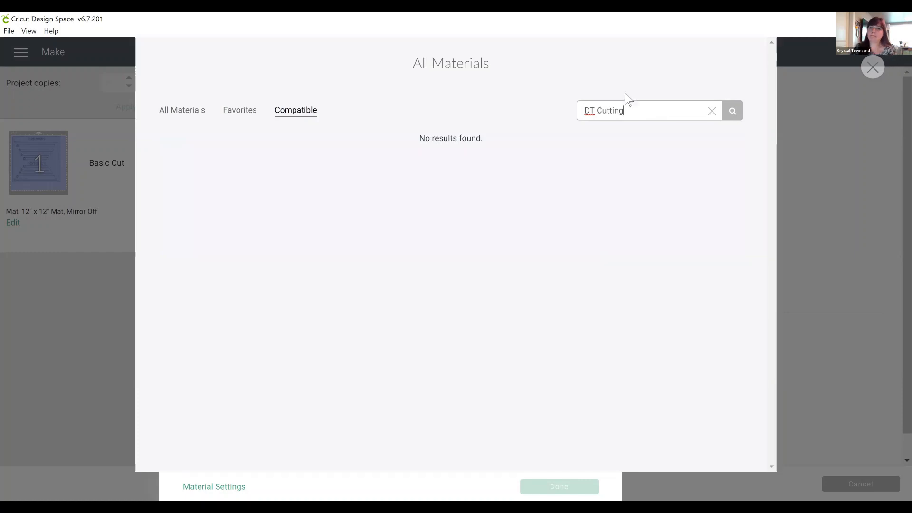
{"action": "left_click_drag", "start_coordinate": [623, 109], "coordinate": [600, 108]}
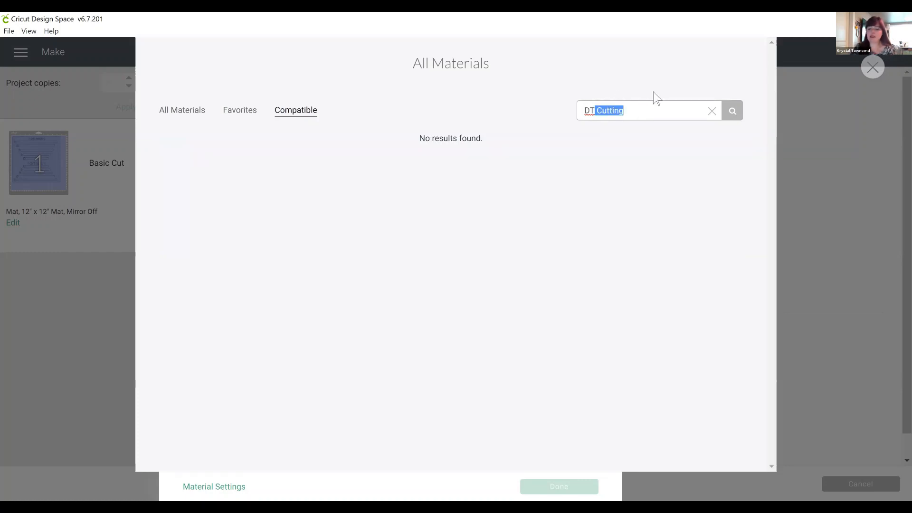
{"action": "key", "text": "BackSpace"}
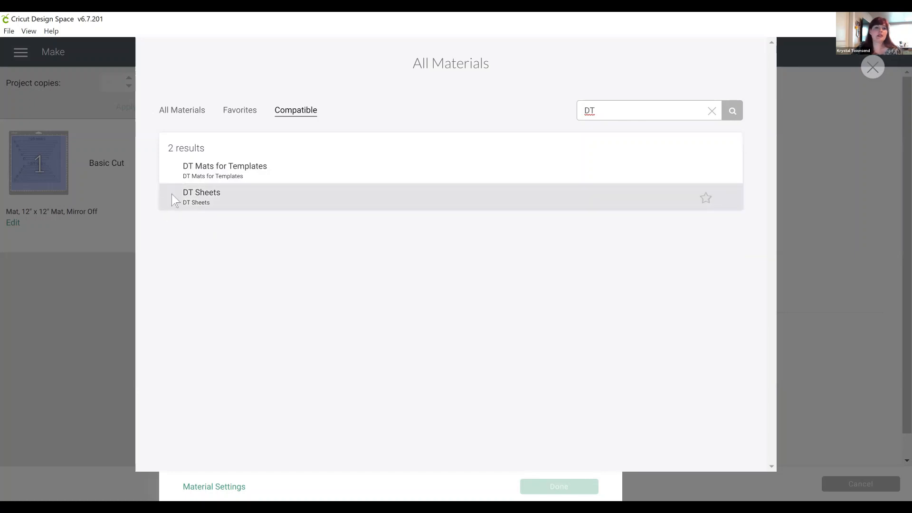
{"action": "left_click", "coordinate": [240, 166]}
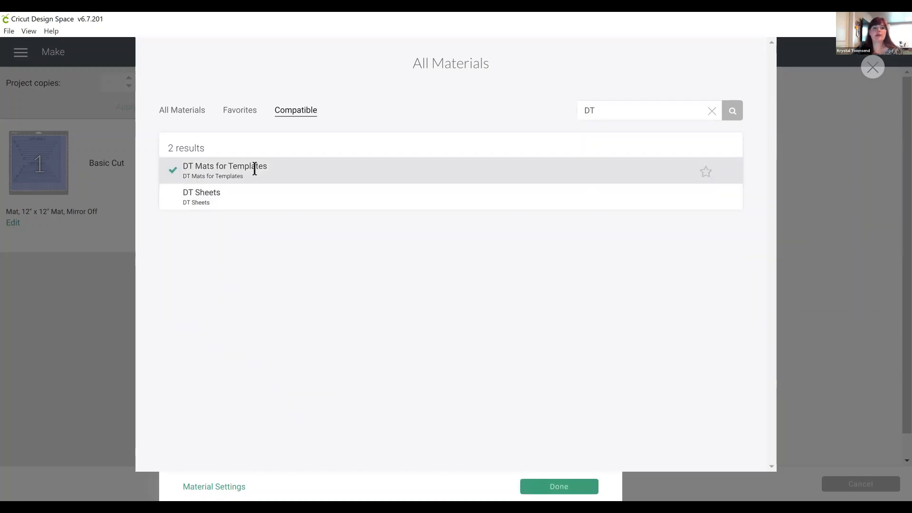
{"action": "left_click", "coordinate": [559, 487]}
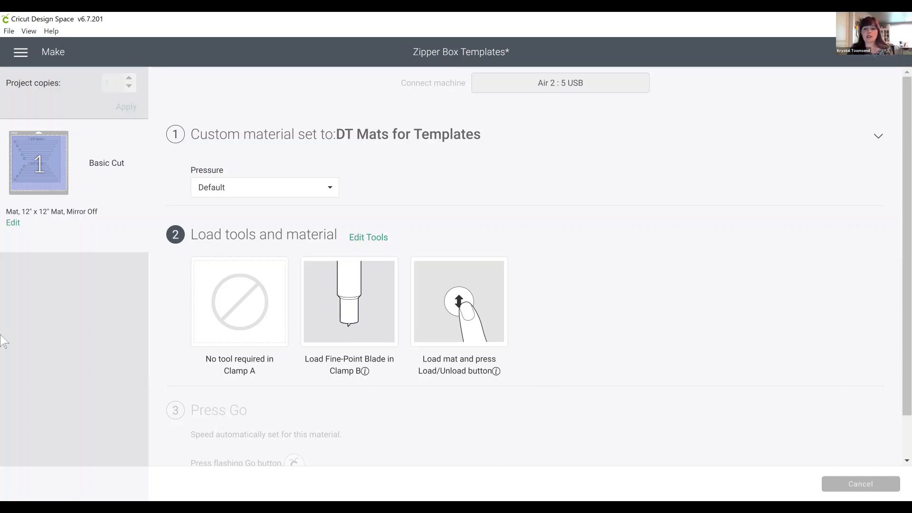
Step: Cancel the cut and return from mat preparation to the project canvas
{"action": "left_click", "coordinate": [851, 484]}
{"action": "left_click", "coordinate": [520, 72]}
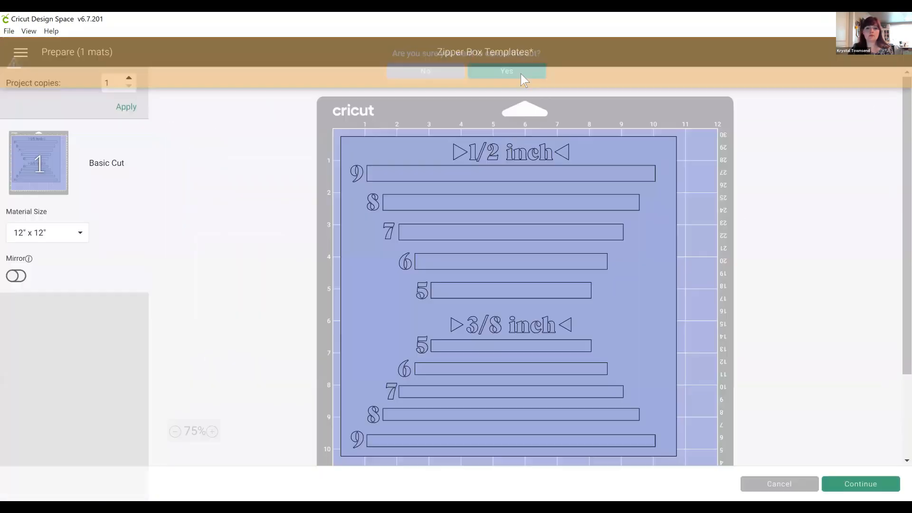
{"action": "left_click", "coordinate": [783, 486]}
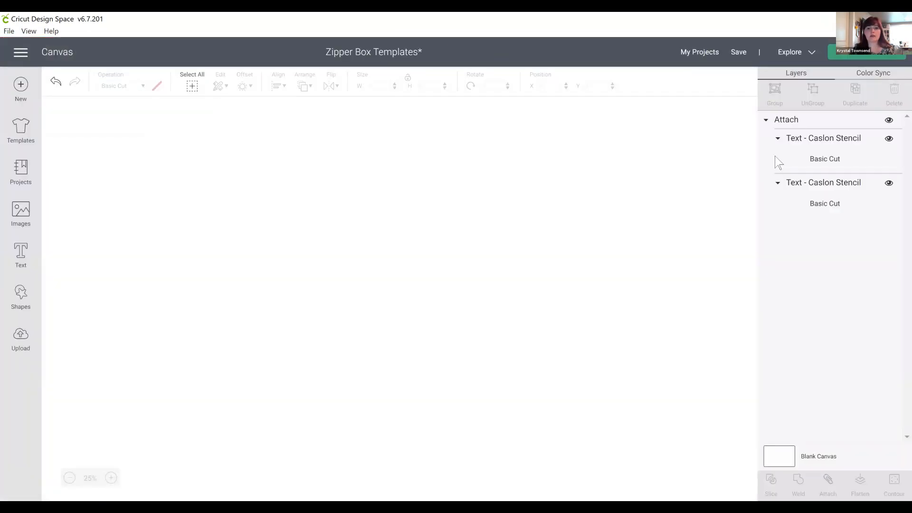
Step: Switch the target machine to Cricut Maker and continue the project through mat preparation to the cutting setup
{"action": "left_click", "coordinate": [789, 54]}
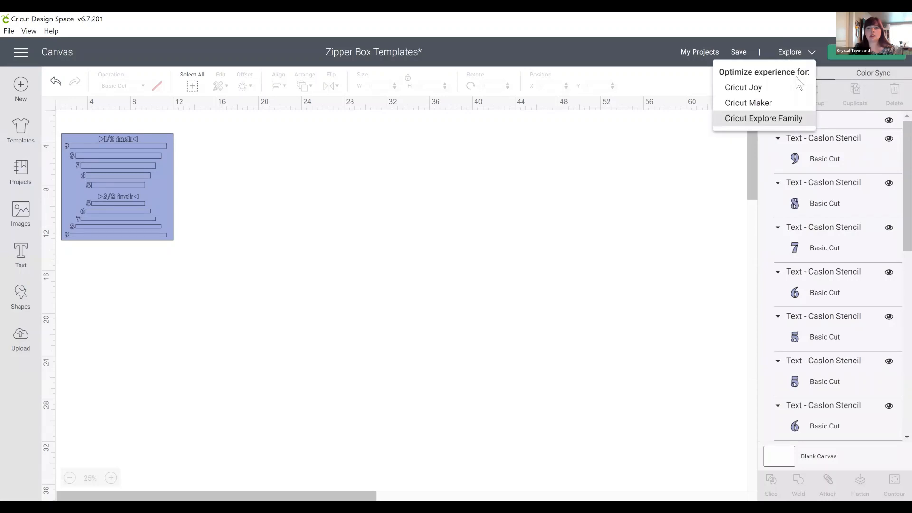
{"action": "left_click", "coordinate": [782, 104]}
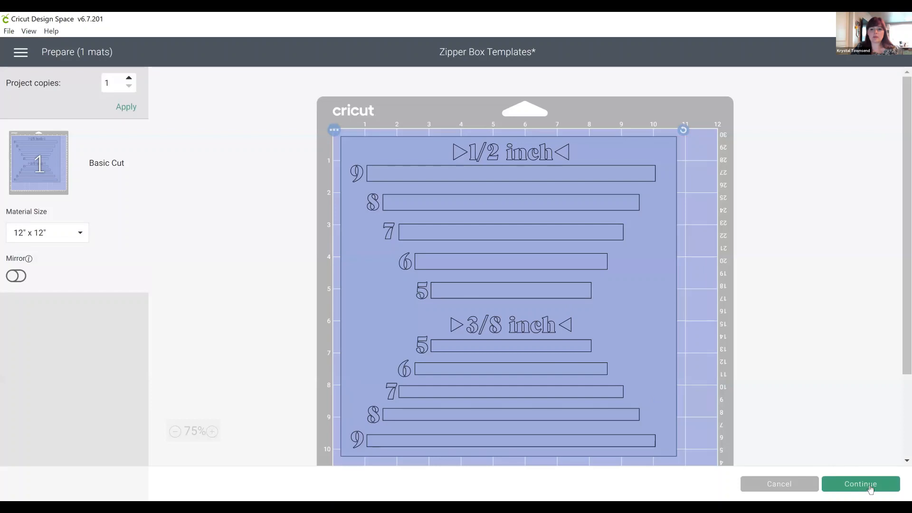
{"action": "left_click", "coordinate": [861, 484]}
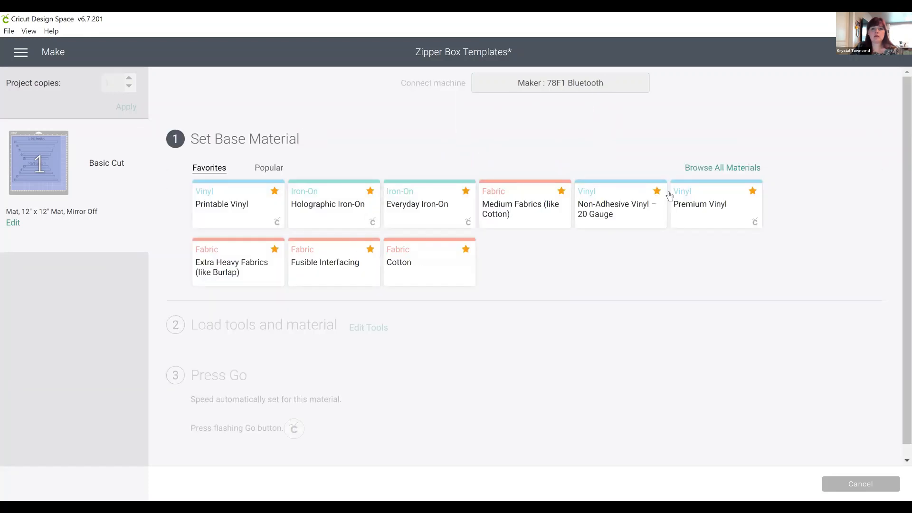
Step: Look through the full list of compatible base materials and open the material settings
{"action": "left_click", "coordinate": [723, 168]}
{"action": "scroll", "coordinate": [317, 297], "scroll_direction": "down", "scroll_amount": 10}
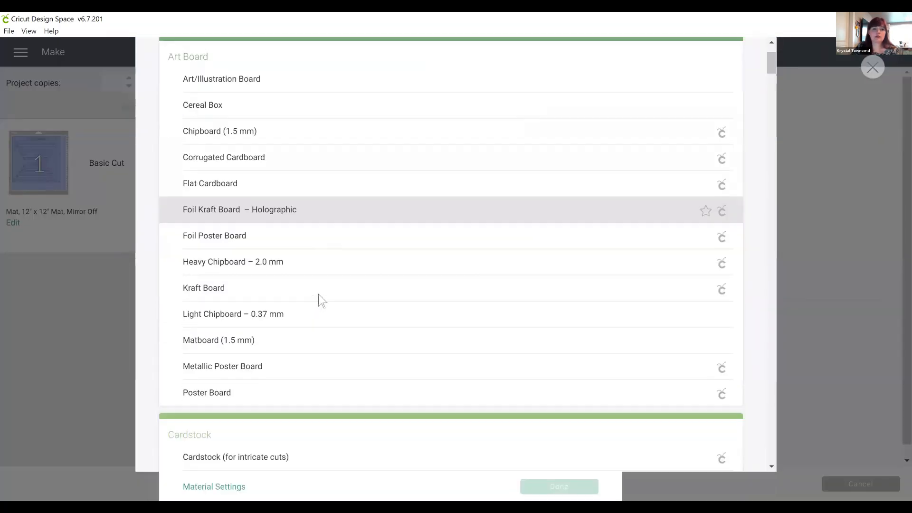
{"action": "scroll", "coordinate": [319, 297], "scroll_direction": "down", "scroll_amount": 20}
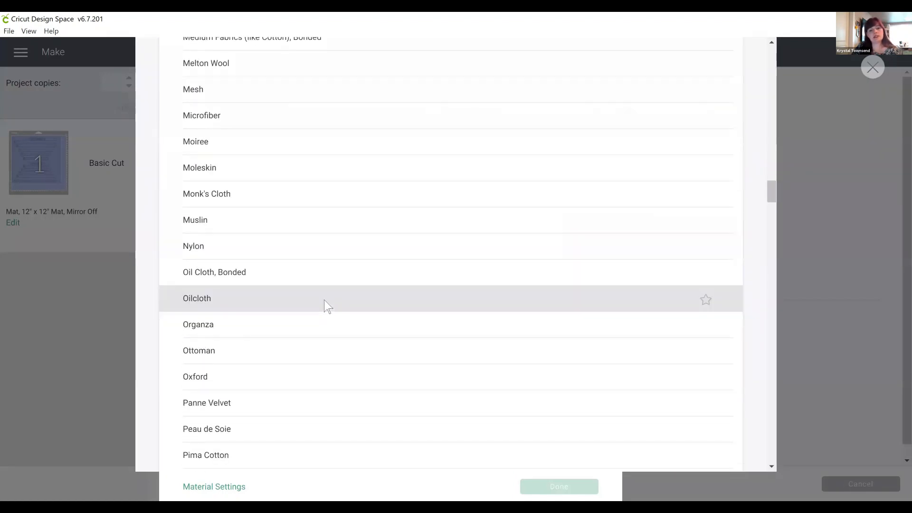
{"action": "scroll", "coordinate": [322, 304], "scroll_direction": "down", "scroll_amount": 20}
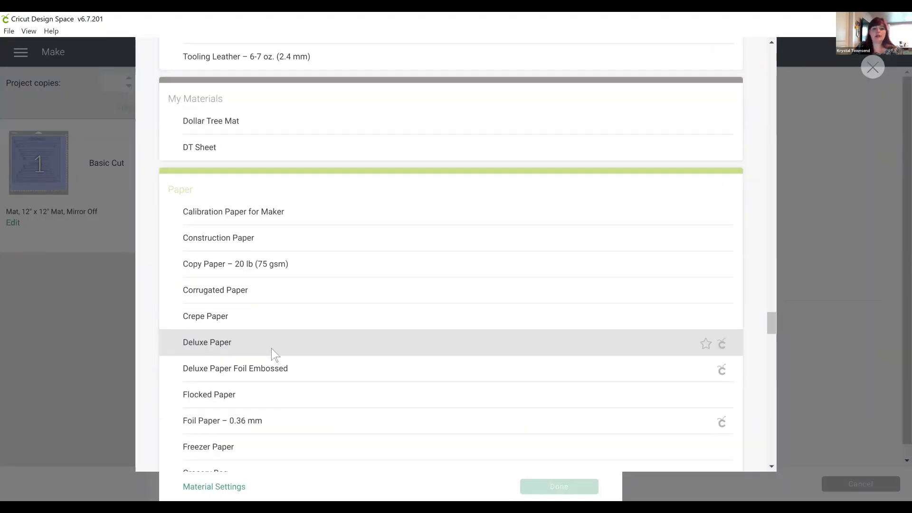
{"action": "scroll", "coordinate": [271, 366], "scroll_direction": "down", "scroll_amount": 20}
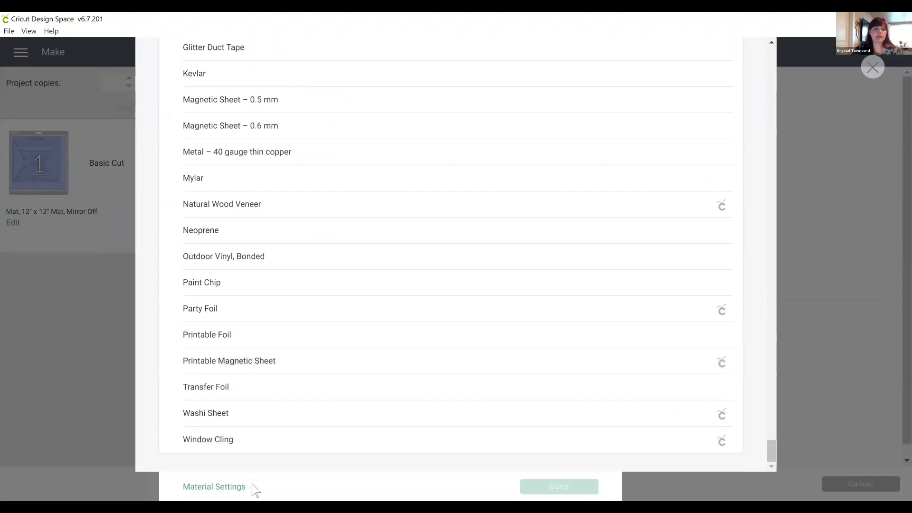
{"action": "left_click", "coordinate": [246, 485]}
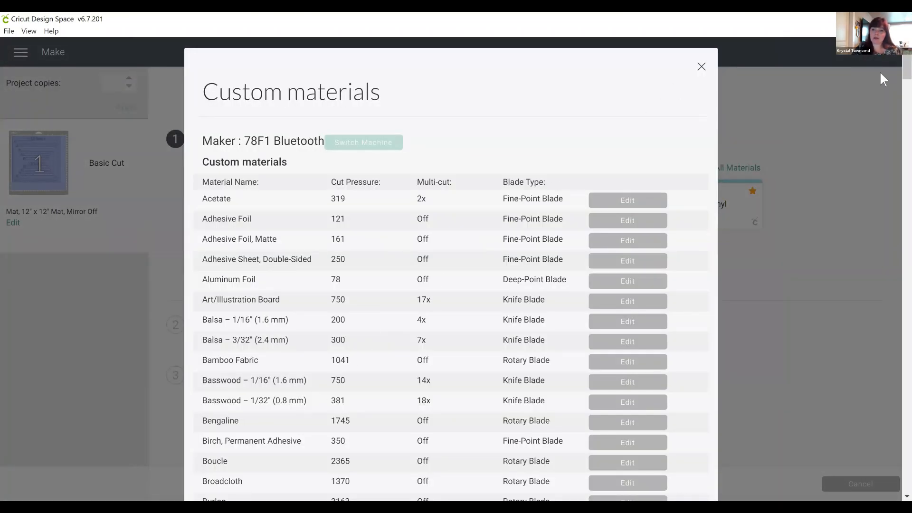
Step: Create and save a new custom material for the Maker named "DT MATS FOR TEMPLATES"
{"action": "left_click_drag", "start_coordinate": [899, 71], "coordinate": [905, 475]}
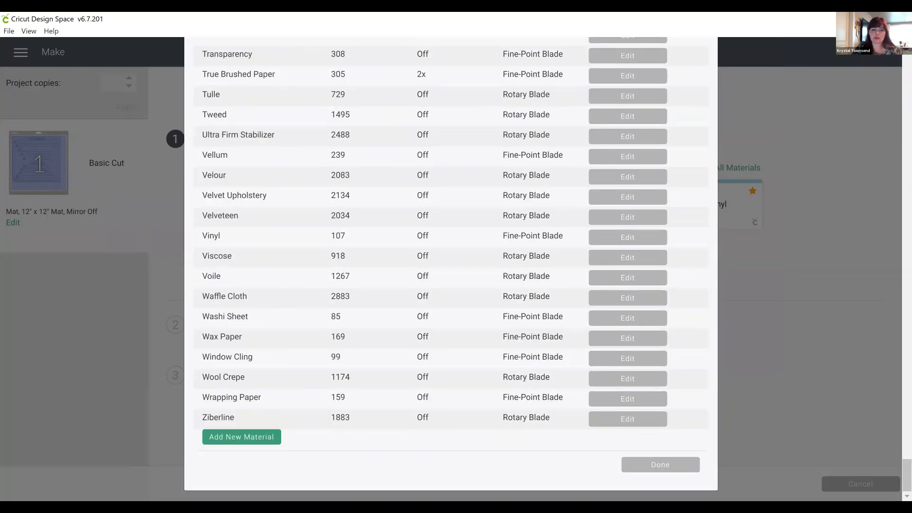
{"action": "left_click", "coordinate": [241, 437]}
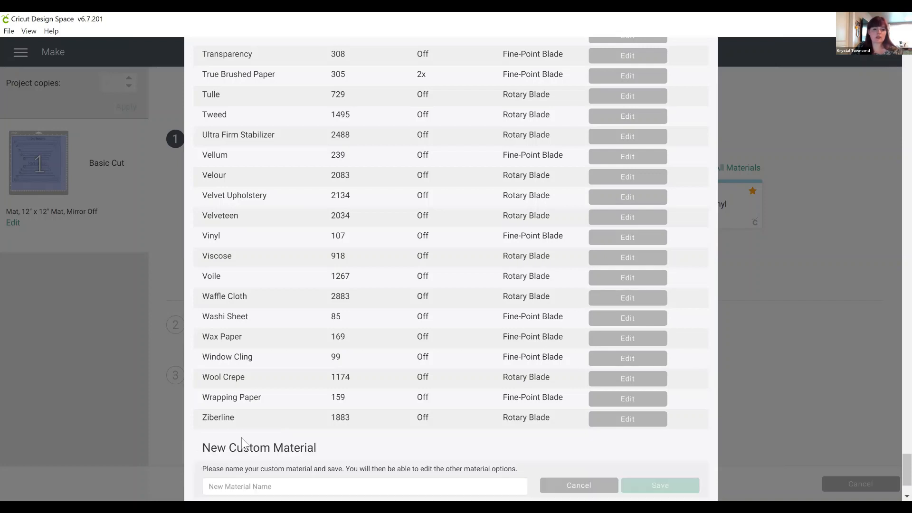
{"action": "scroll", "coordinate": [308, 413], "scroll_direction": "down", "scroll_amount": 2}
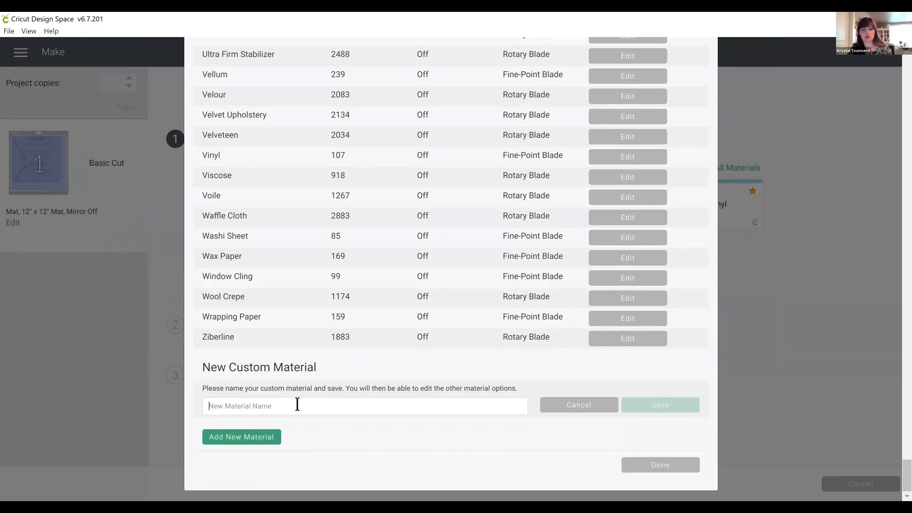
{"action": "type", "text": "DT M"}
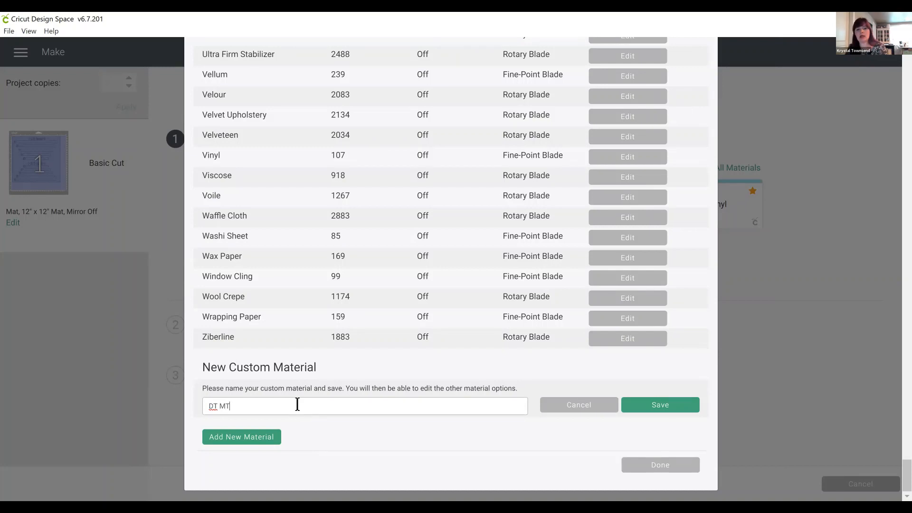
{"action": "type", "text": "ATS "}
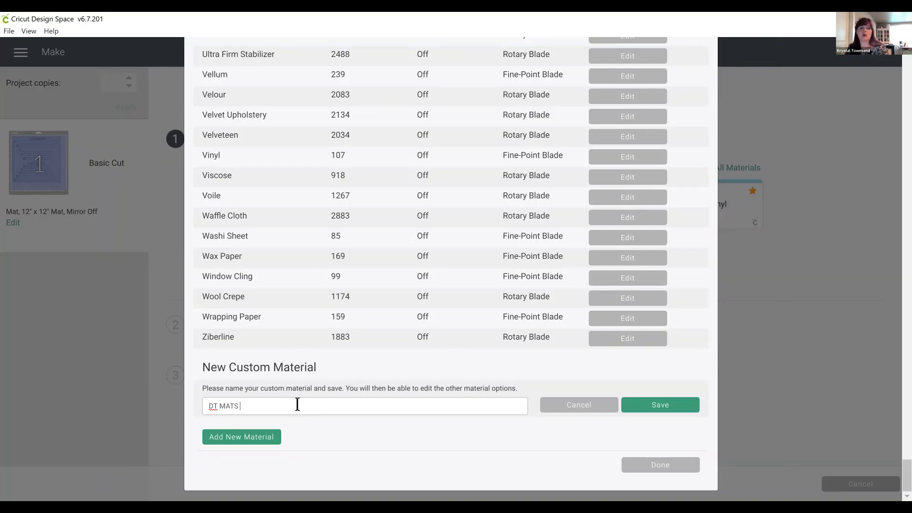
{"action": "type", "text": "FOR TEMPLATES"}
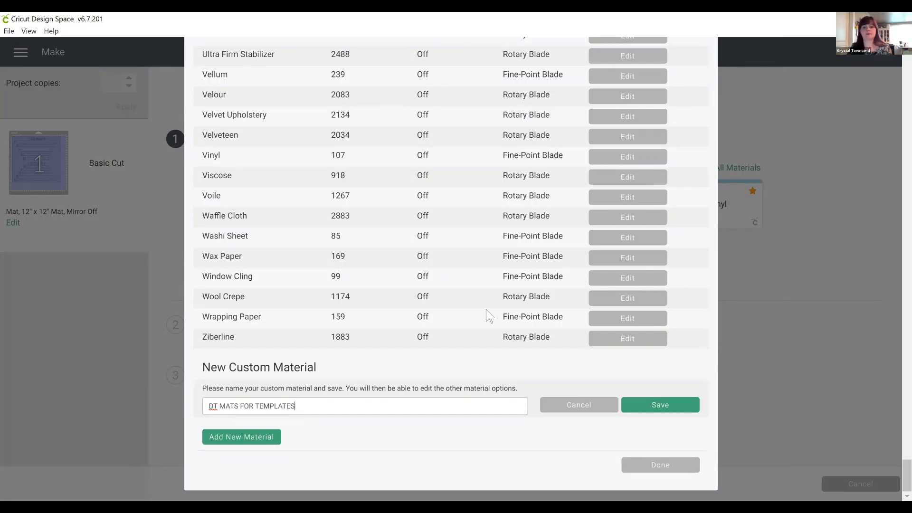
{"action": "left_click", "coordinate": [684, 403]}
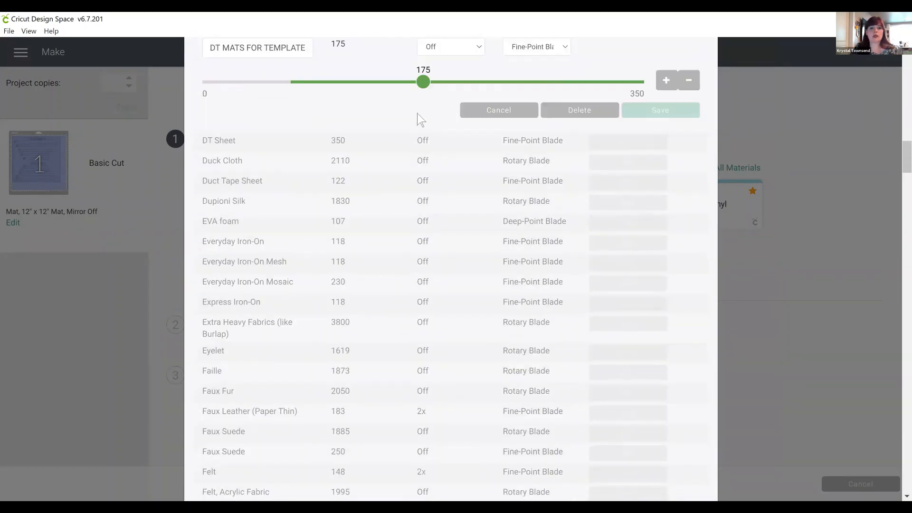
Step: Set DT MATS FOR TEMPLATES to cut pressure 350 and multi-cut 7x, save it, and close the custom materials
{"action": "left_click_drag", "start_coordinate": [429, 84], "coordinate": [621, 83]}
{"action": "left_click_drag", "start_coordinate": [458, 82], "coordinate": [406, 82]}
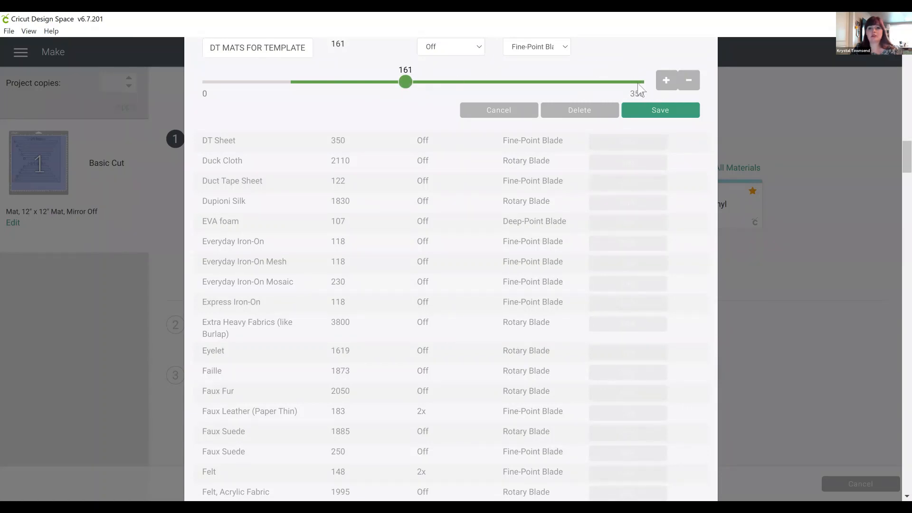
{"action": "left_click_drag", "start_coordinate": [405, 82], "coordinate": [647, 82]}
{"action": "left_click", "coordinate": [479, 50]}
{"action": "left_click", "coordinate": [451, 179]}
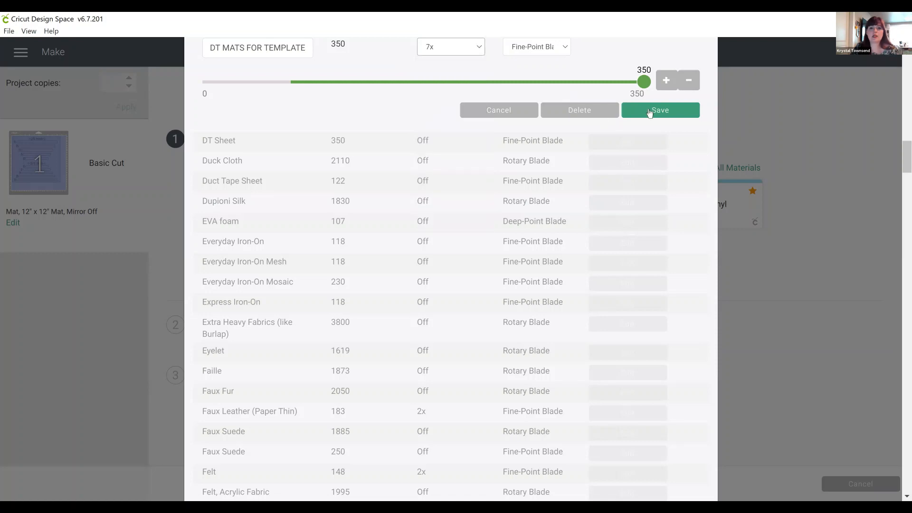
{"action": "left_click", "coordinate": [651, 113]}
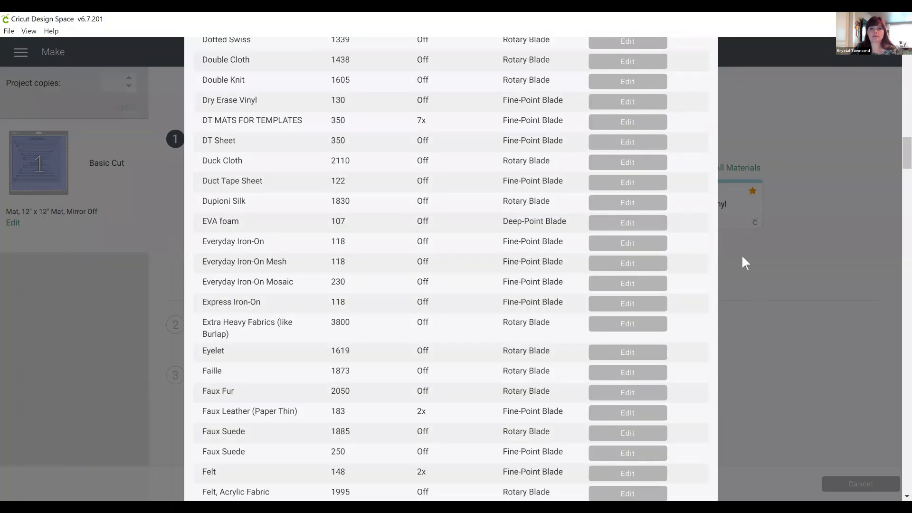
{"action": "scroll", "coordinate": [743, 257], "scroll_direction": "up", "scroll_amount": 20}
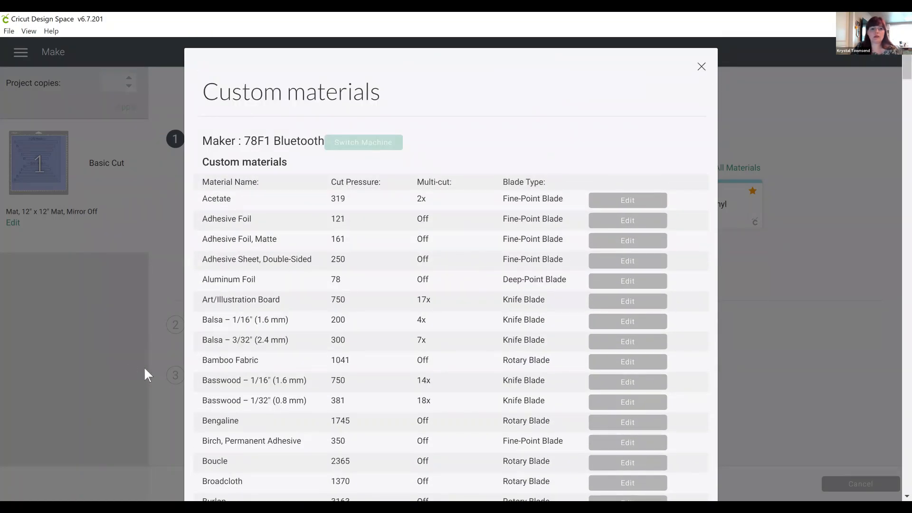
{"action": "left_click", "coordinate": [703, 67]}
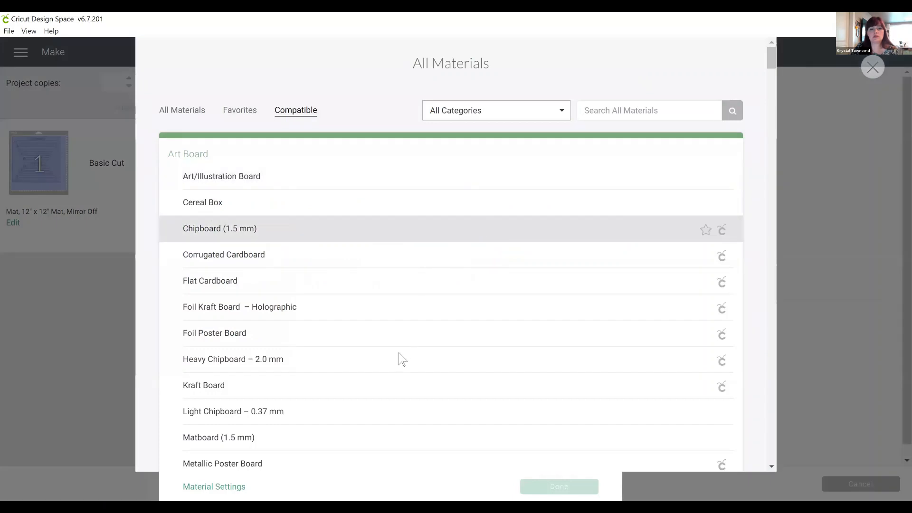
Step: Search the materials for "dt", mark DT MATS FOR TEMPLATES as a favorite, and set it as the base material
{"action": "scroll", "coordinate": [402, 358], "scroll_direction": "down", "scroll_amount": 2}
{"action": "left_click", "coordinate": [616, 46]}
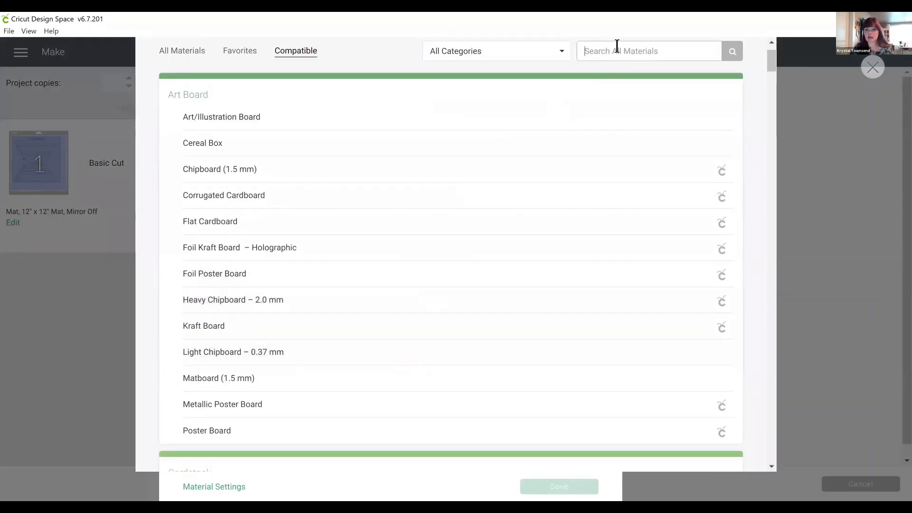
{"action": "type", "text": "dt"}
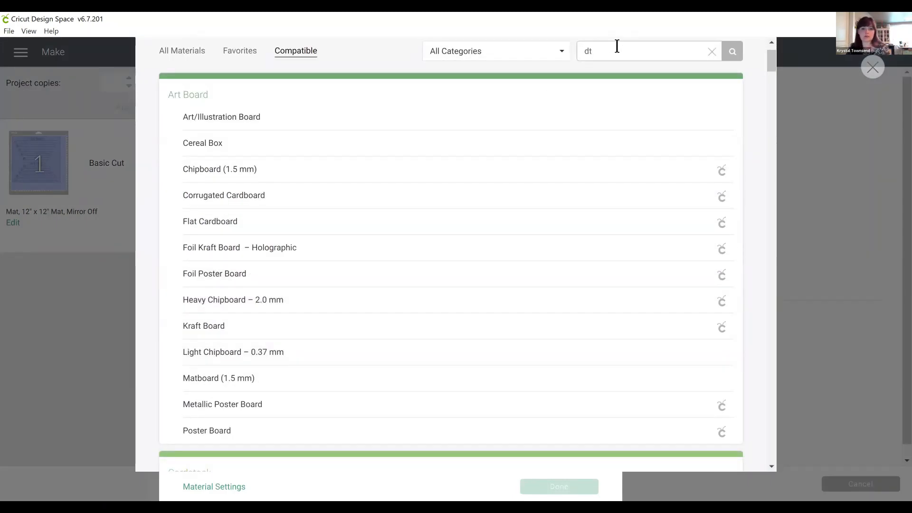
{"action": "key", "text": "Return"}
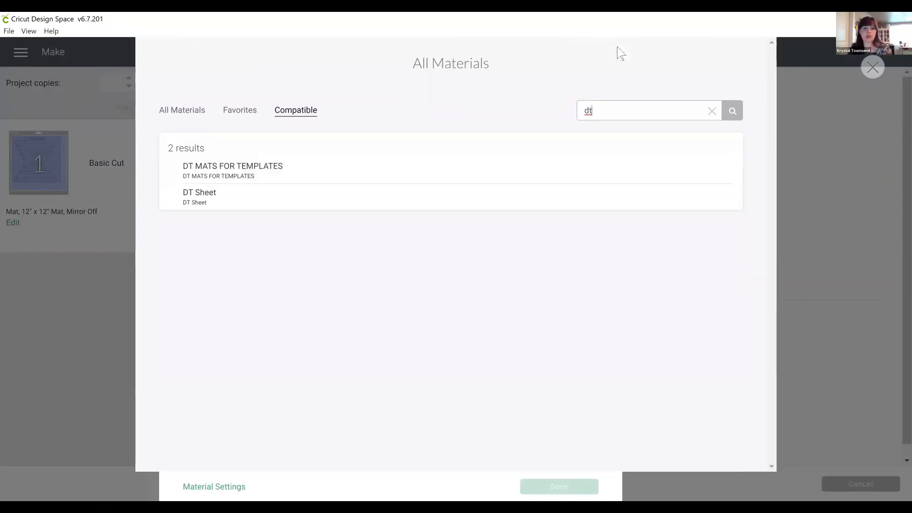
{"action": "left_click", "coordinate": [329, 188]}
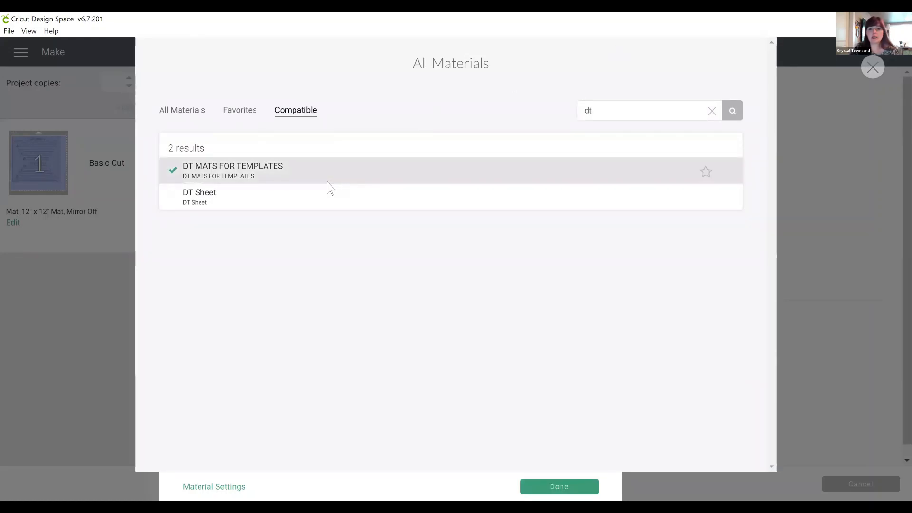
{"action": "left_click", "coordinate": [706, 171]}
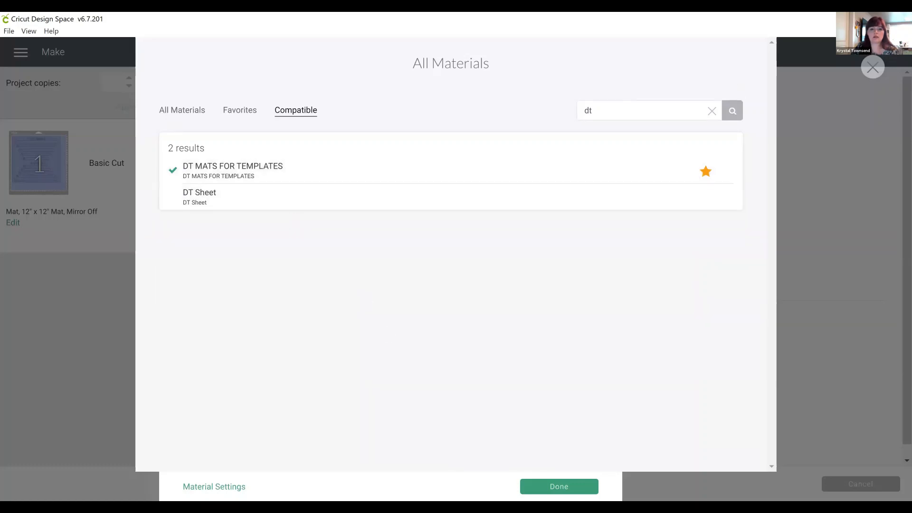
{"action": "left_click", "coordinate": [530, 487]}
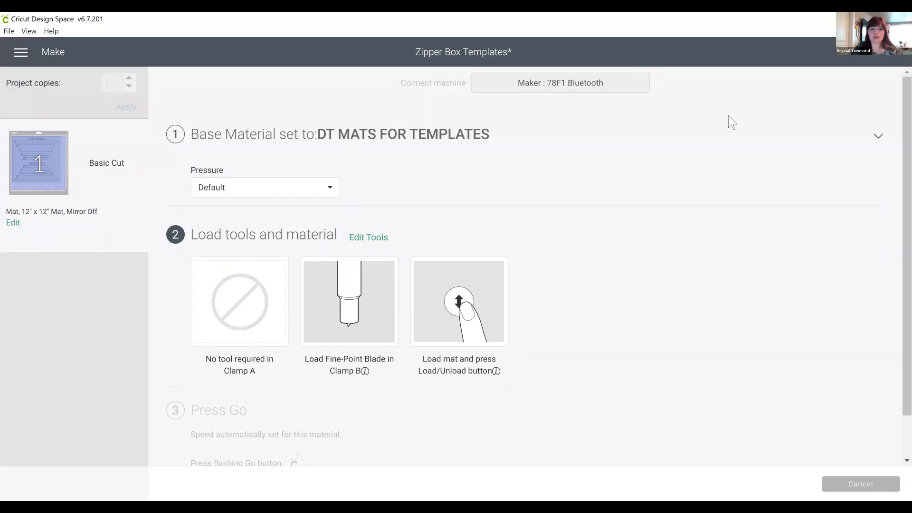
Step: Show the favorite base materials, then cancel the cut and return to the project canvas
{"action": "left_click", "coordinate": [566, 246]}
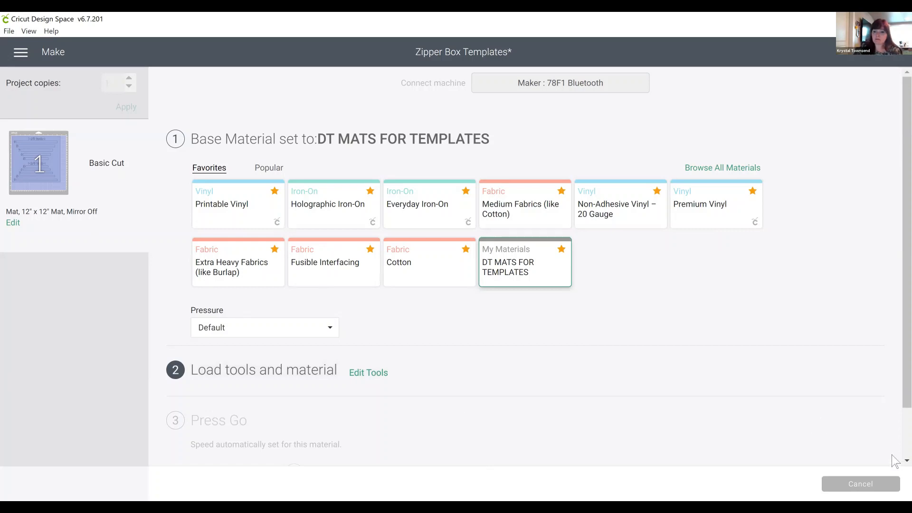
{"action": "left_click", "coordinate": [861, 484]}
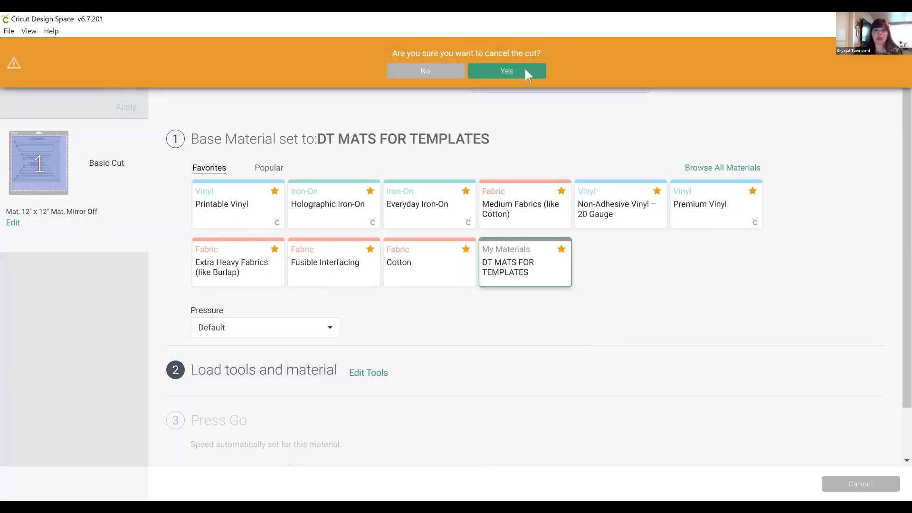
{"action": "left_click", "coordinate": [516, 75]}
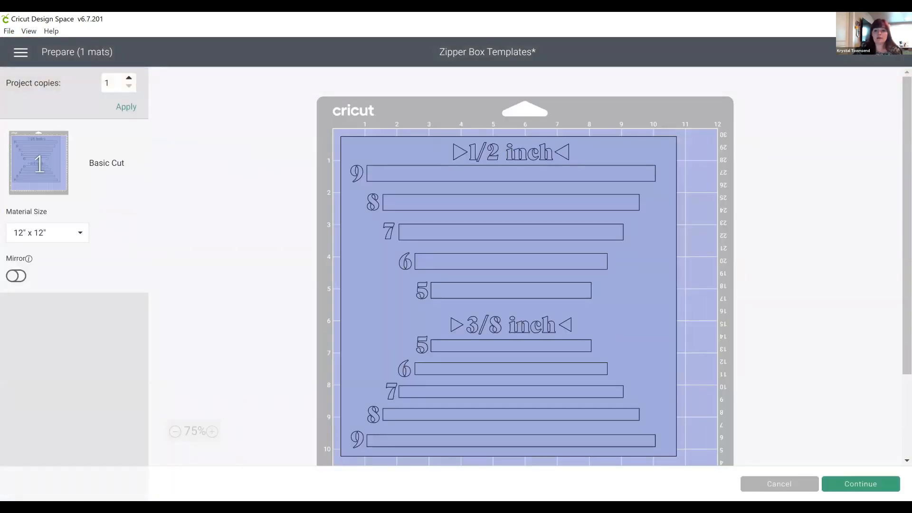
{"action": "left_click", "coordinate": [780, 484]}
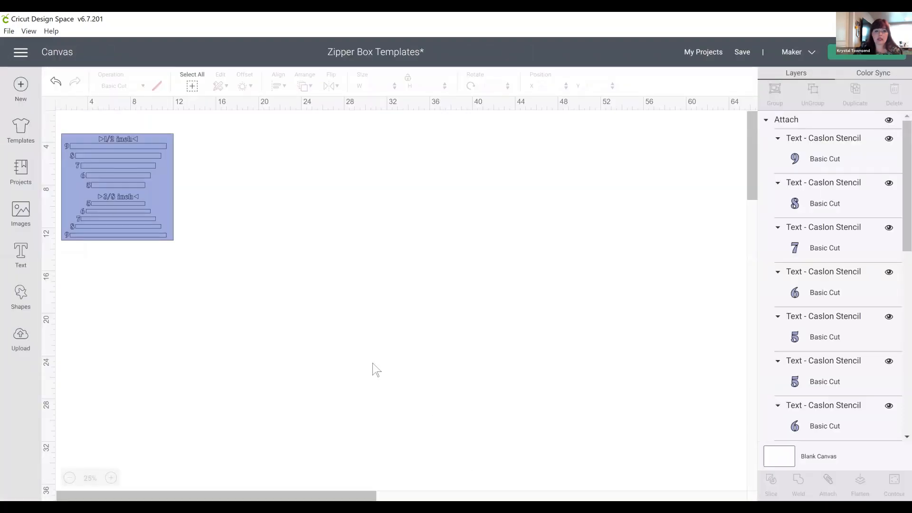
Step: Upload the Ruler Snip image from the YouTube folder as a Simple image and continue to background removal
{"action": "left_click", "coordinate": [28, 339]}
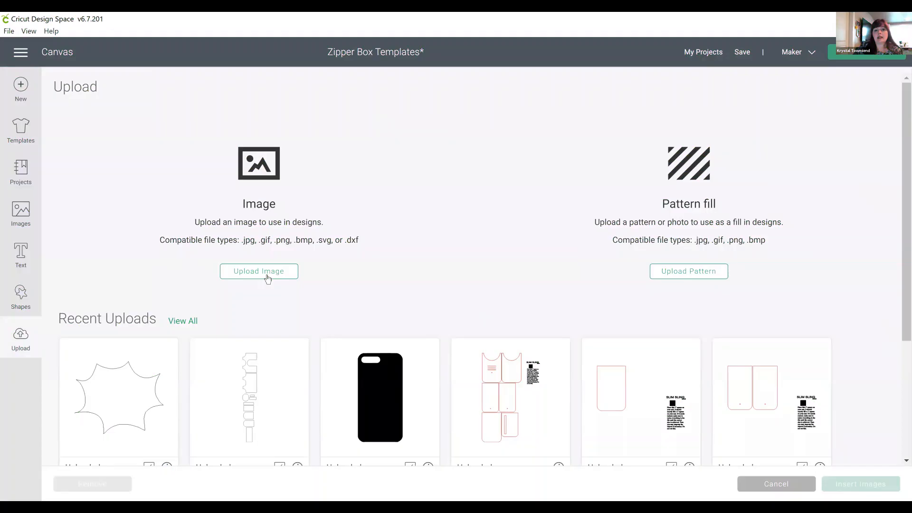
{"action": "left_click", "coordinate": [269, 273]}
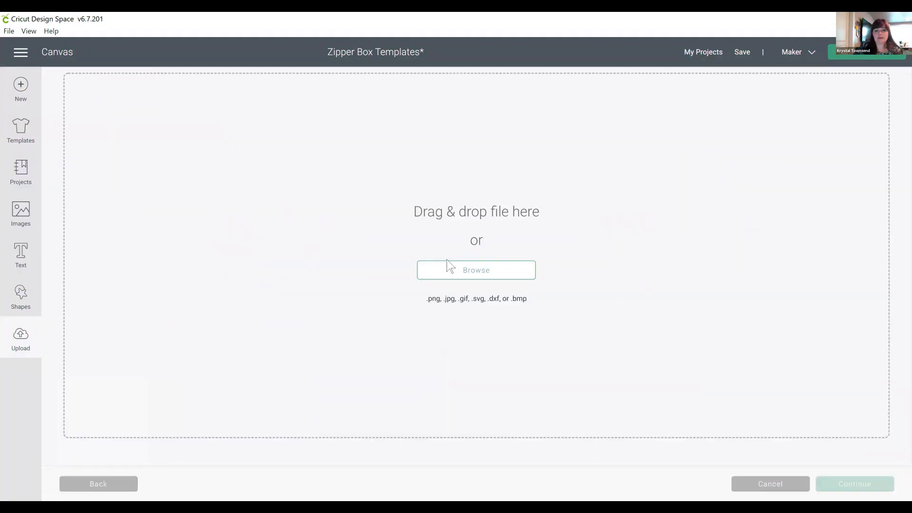
{"action": "left_click", "coordinate": [446, 277]}
{"action": "double_click", "coordinate": [528, 152]}
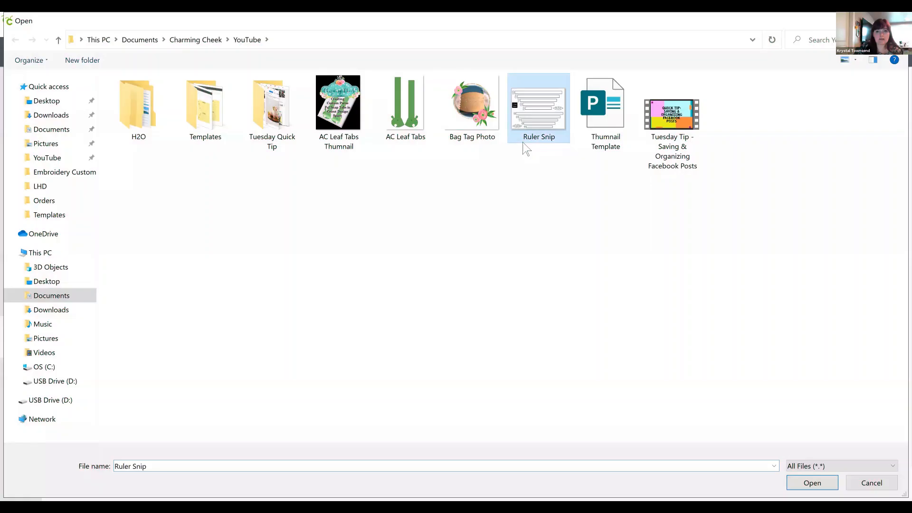
{"action": "left_click", "coordinate": [600, 204]}
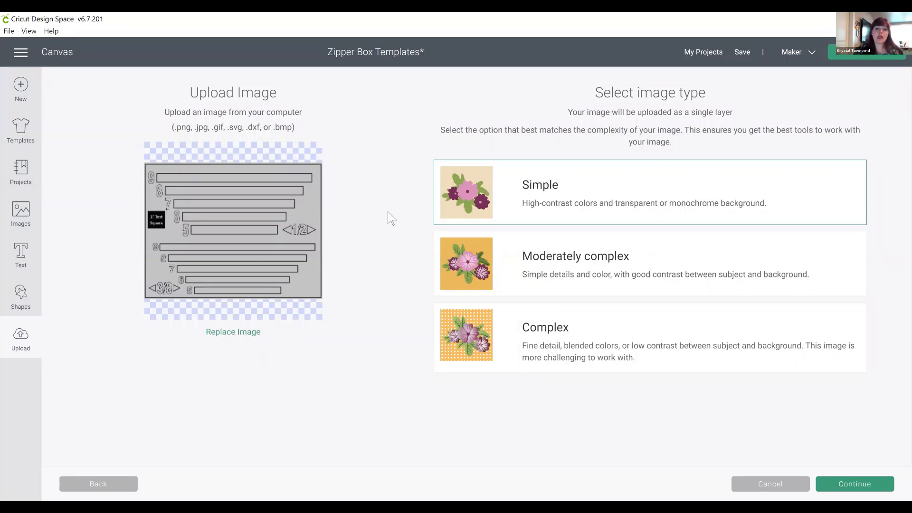
{"action": "left_click", "coordinate": [854, 485]}
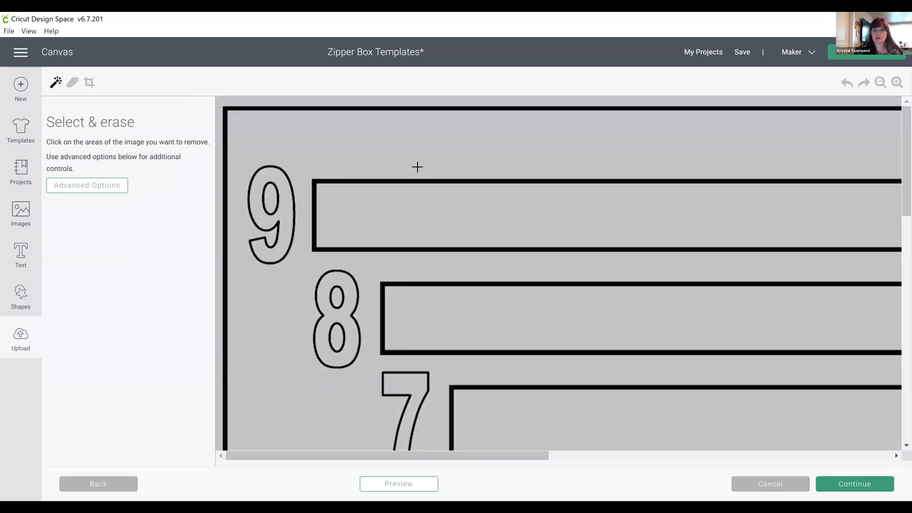
Step: Try erasing the template's background and the inside of the top number 9, and cancel the image upload
{"action": "left_click", "coordinate": [411, 172]}
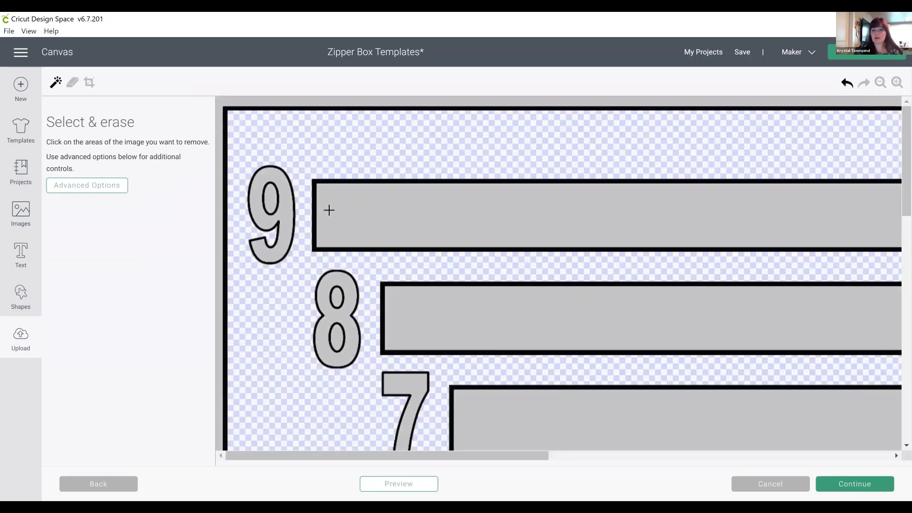
{"action": "left_click", "coordinate": [282, 223]}
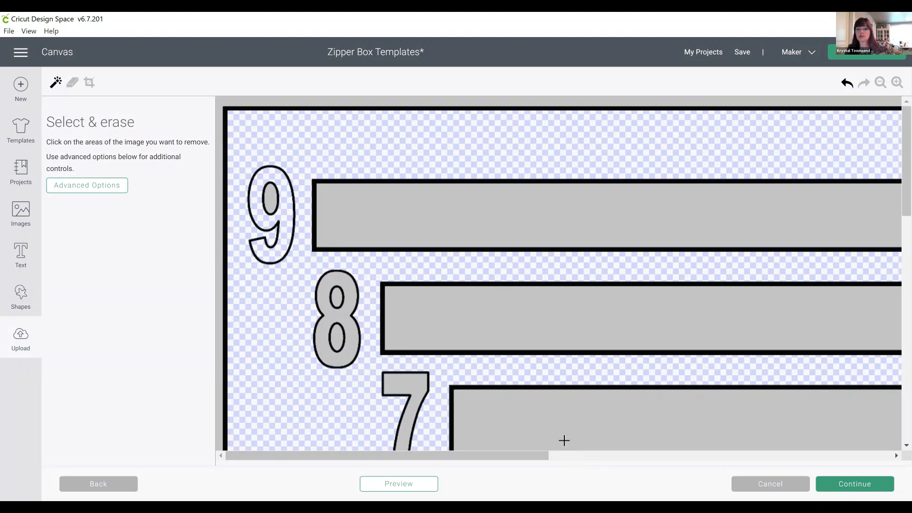
{"action": "left_click", "coordinate": [745, 489]}
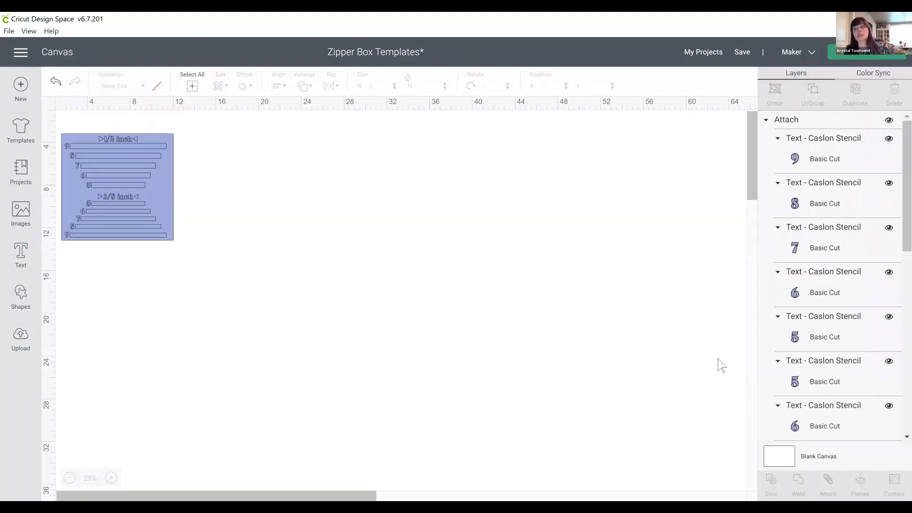